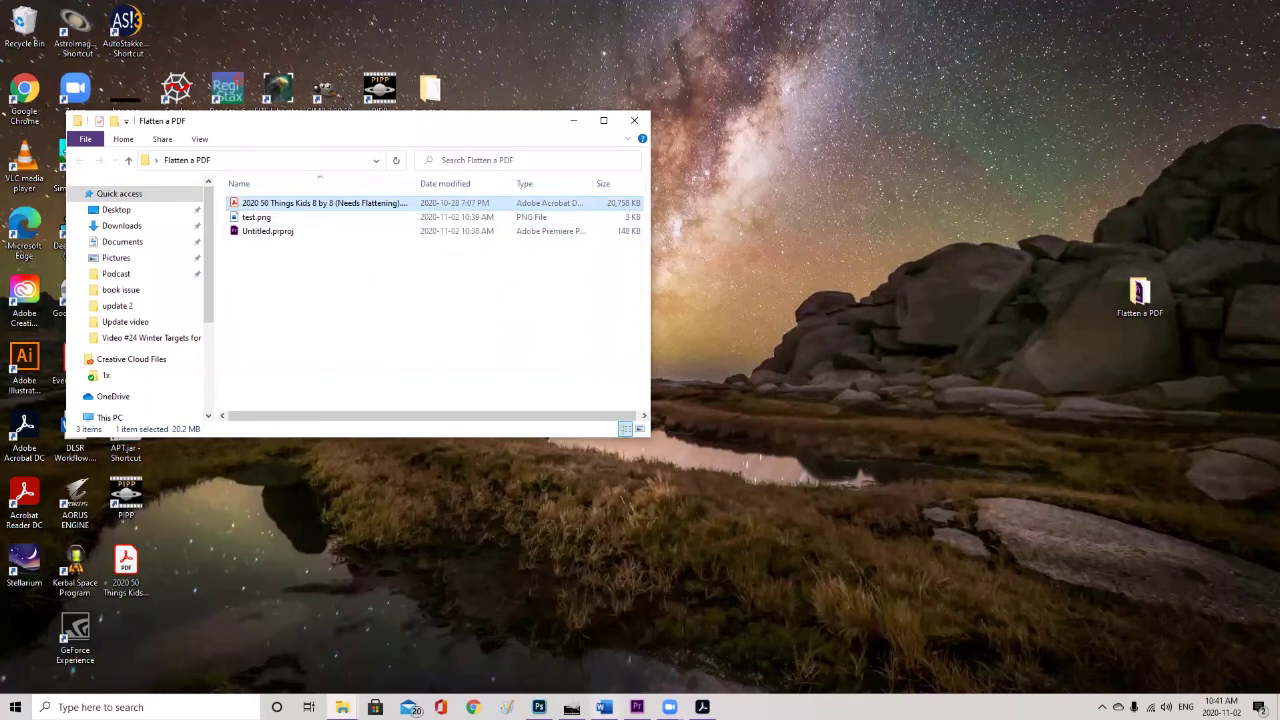
Open "2020 50 Things Kids 8 by 8 (Needs Flattening).pdf" in Acrobat Pro and go to page 7, Parts of a Telescope.
left_click(702, 707)
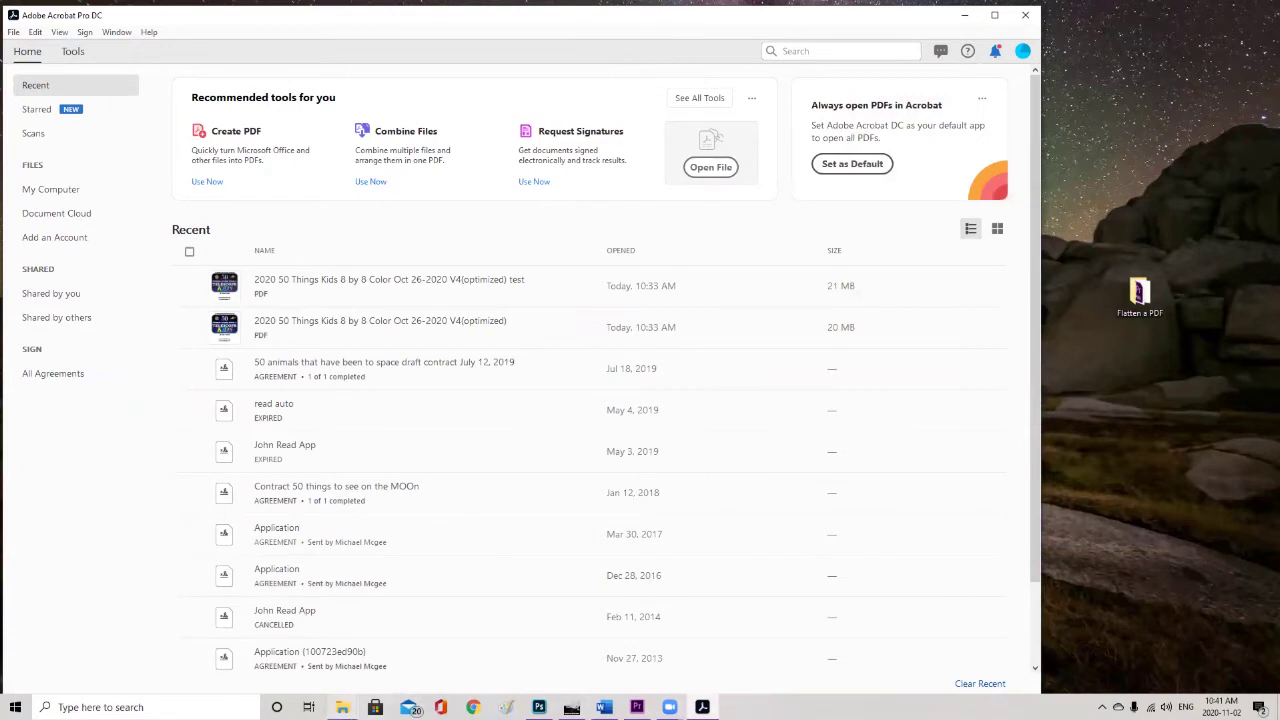
mouse_move(342, 707)
left_click(421, 661)
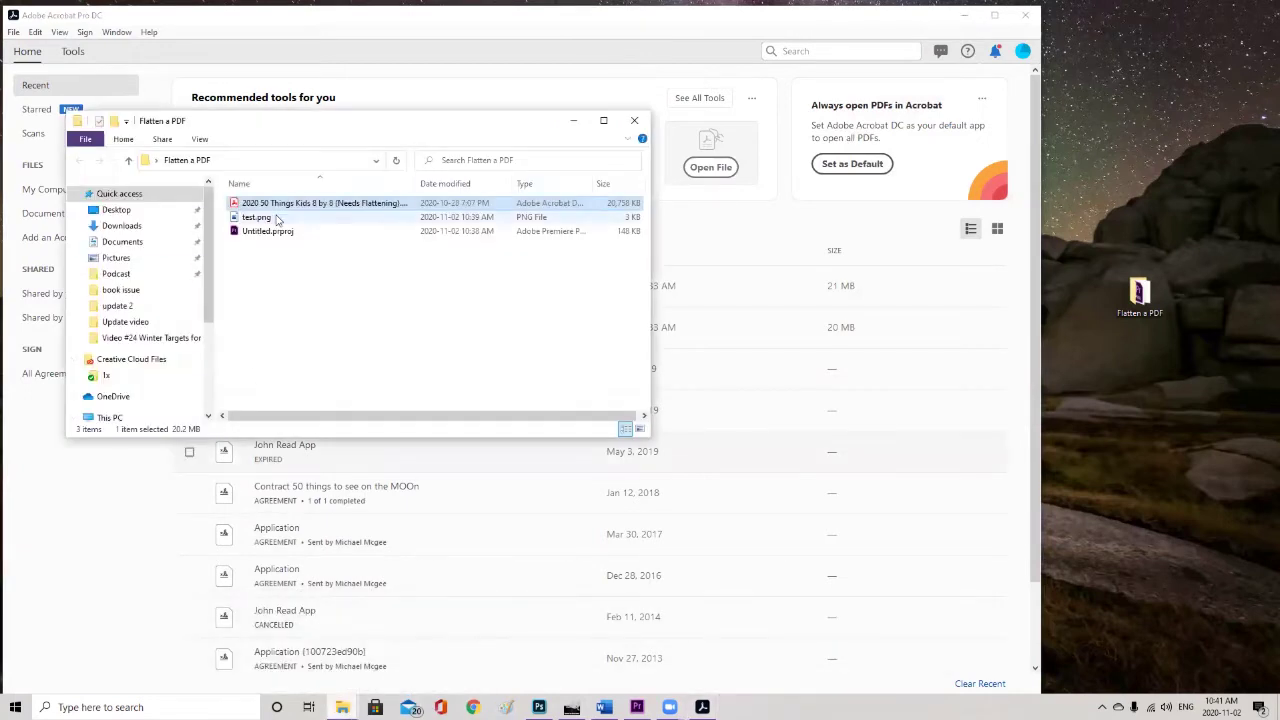
left_click(125, 541)
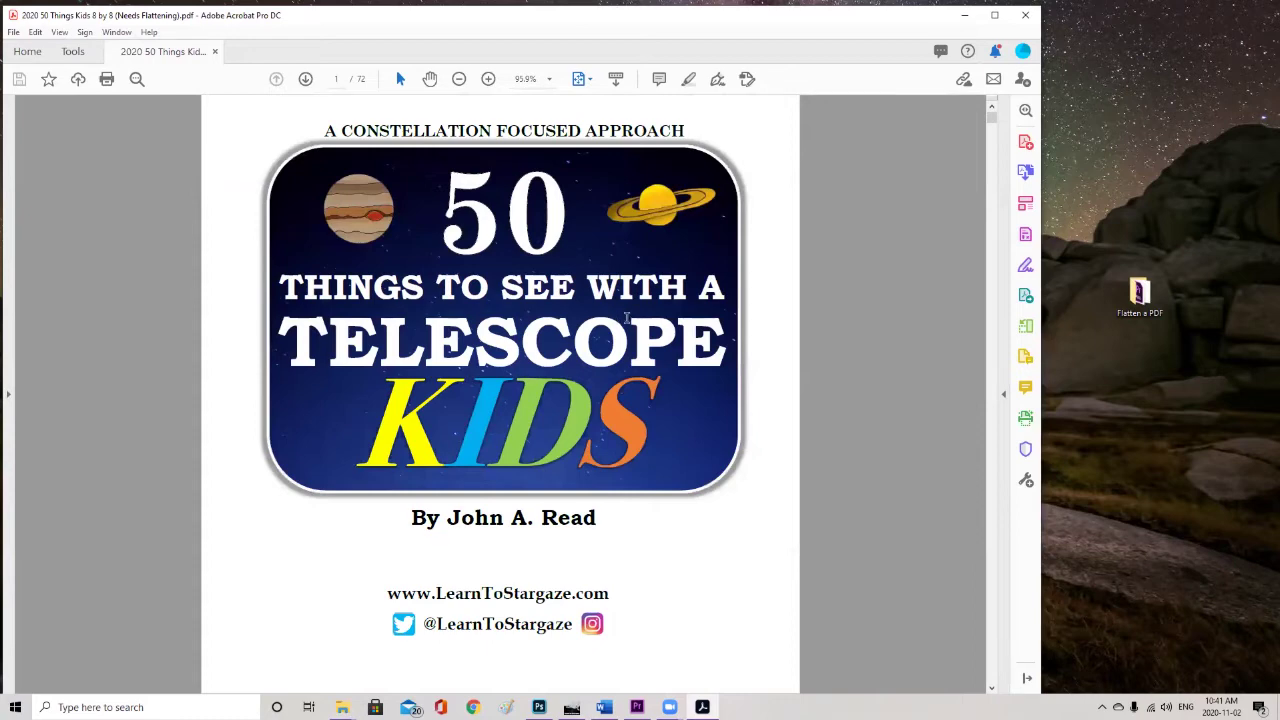
scroll(545, 417, "down", 12)
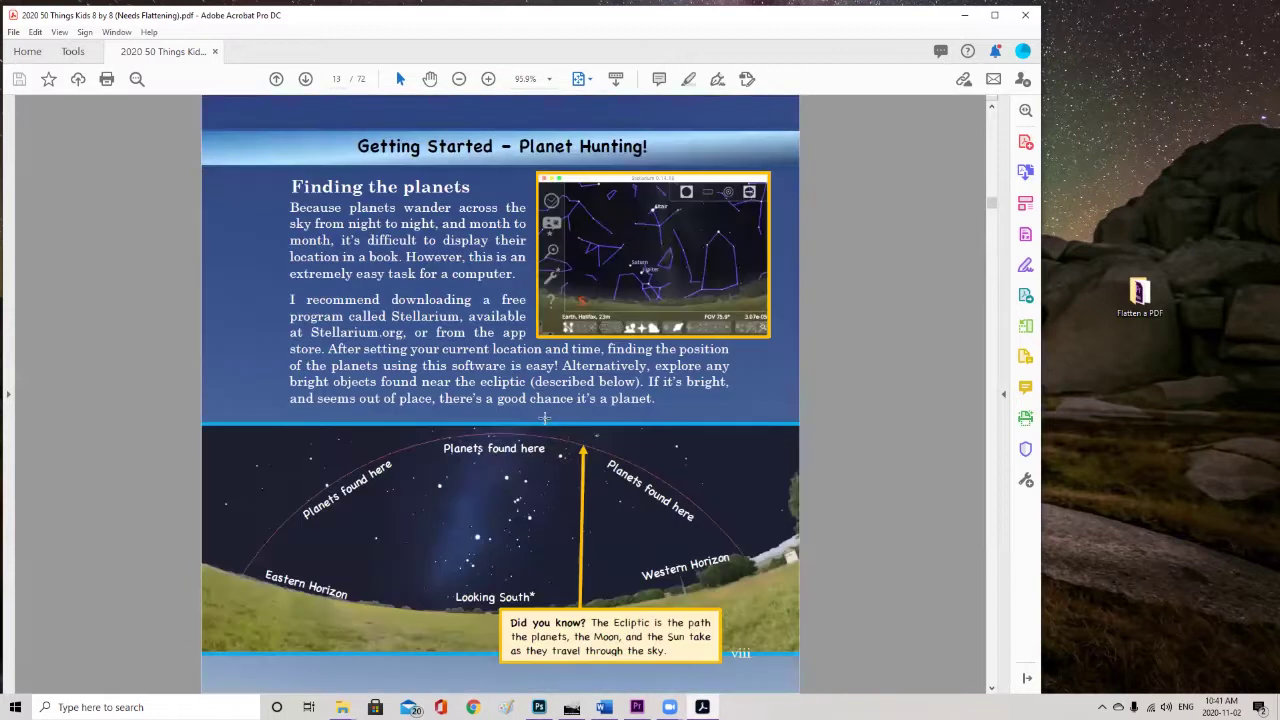
scroll(545, 417, "up", 6)
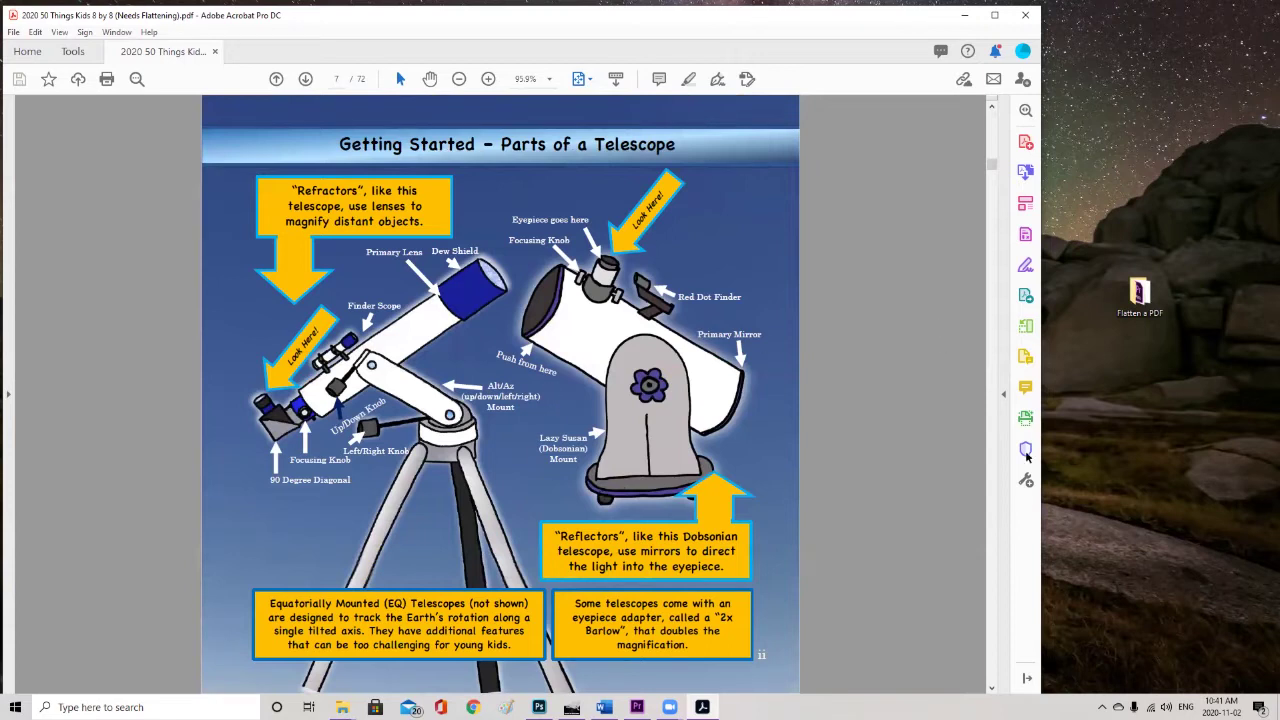
Examine page 7 in the Print Production Flattener Preview, then close the preview without applying it.
left_click(1025, 480)
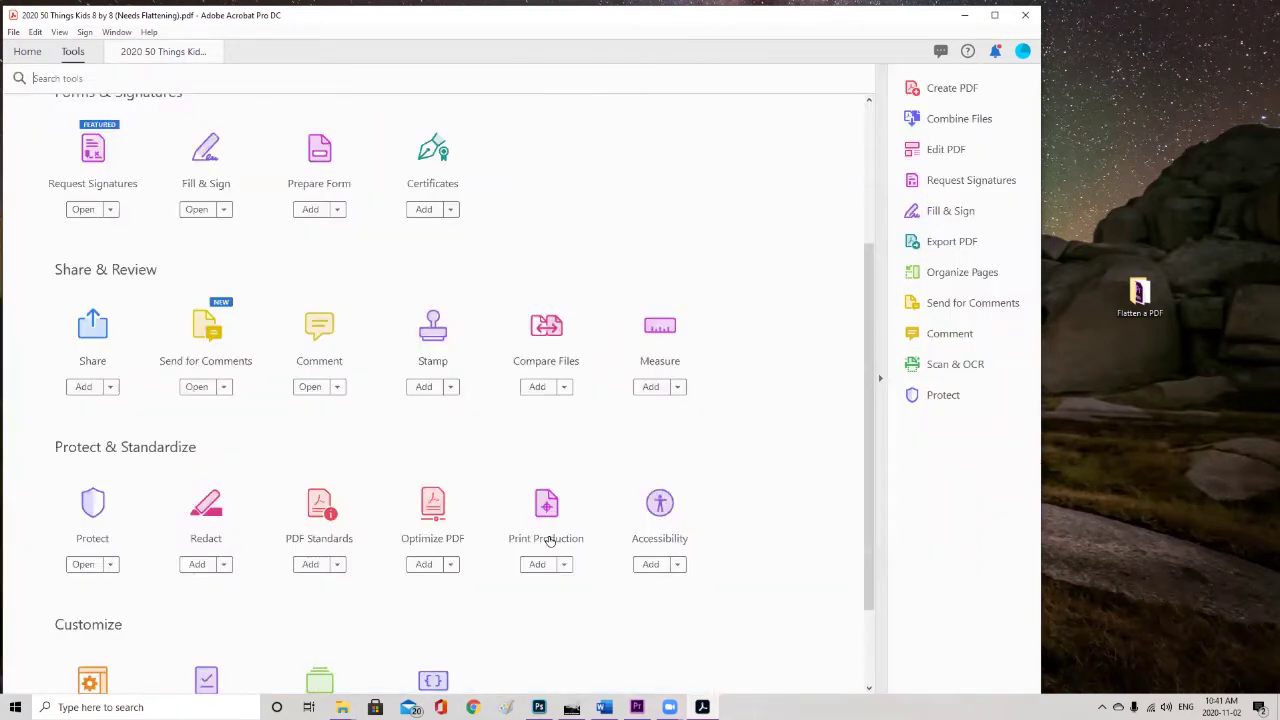
left_click(543, 502)
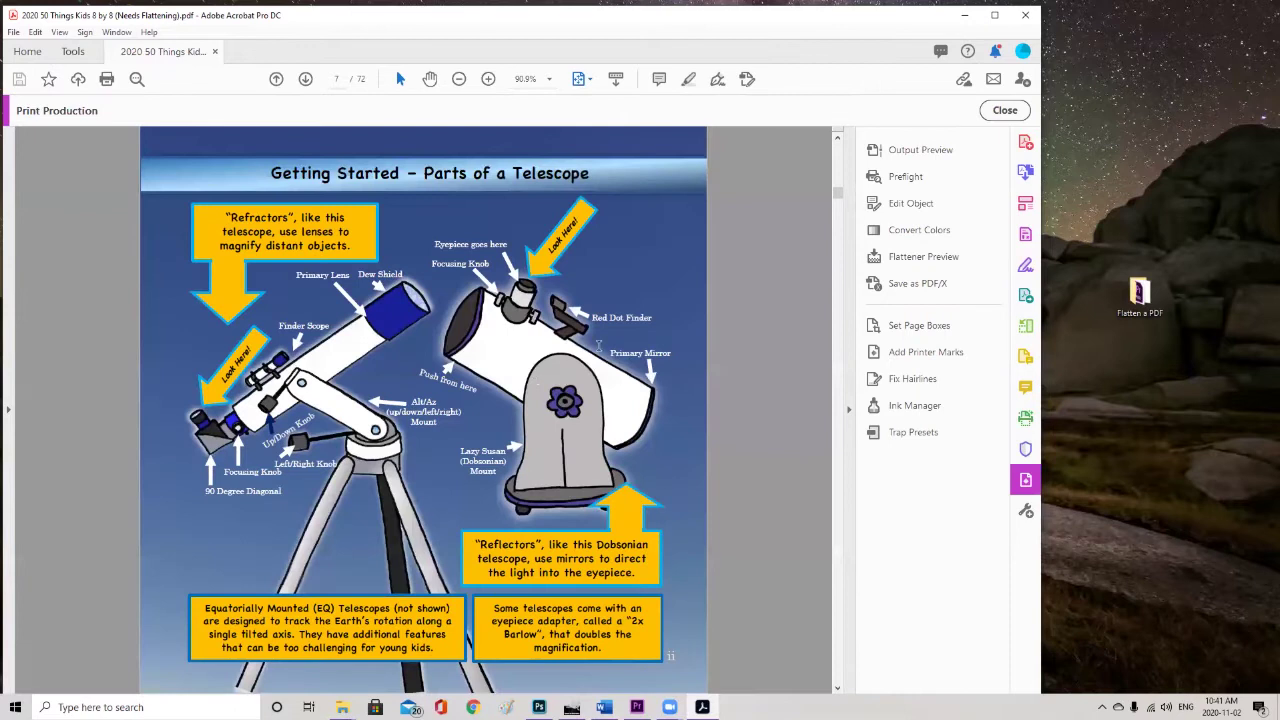
left_click(922, 257)
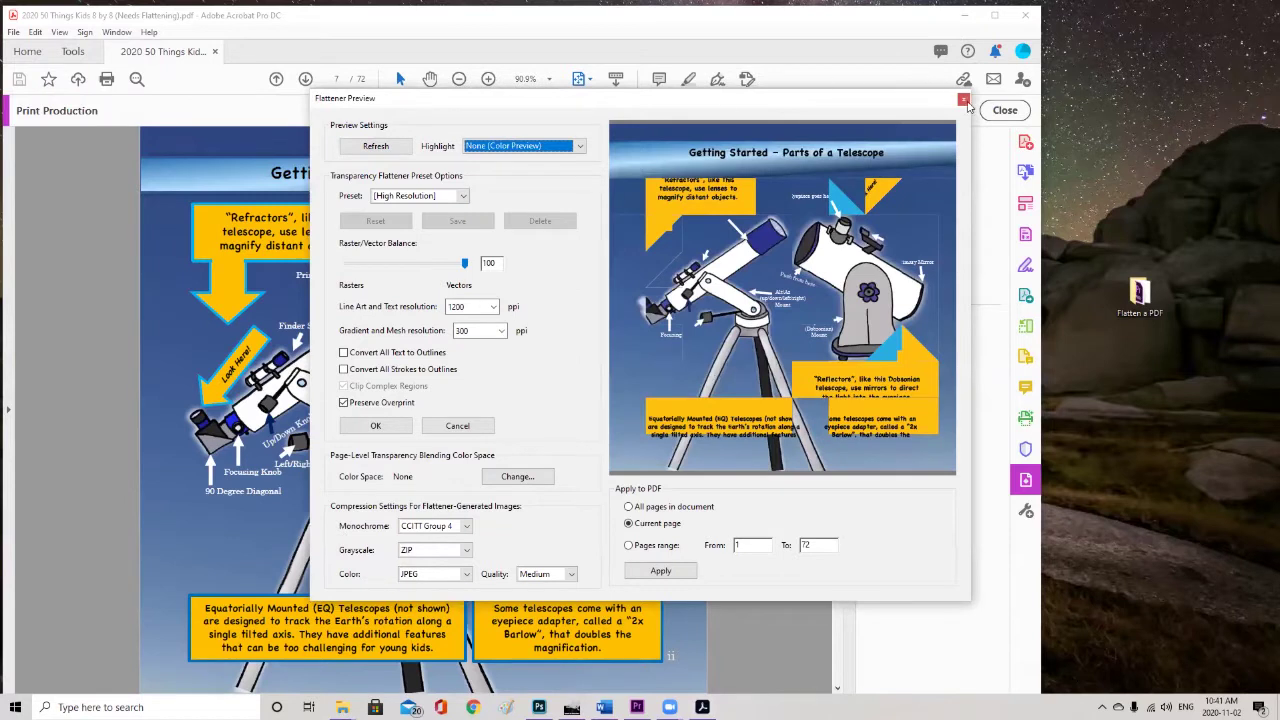
left_click(964, 100)
Check page 6, Choosing a Telescope, in the Flattener Preview and close it without applying anything.
scroll(757, 260, "up", 2)
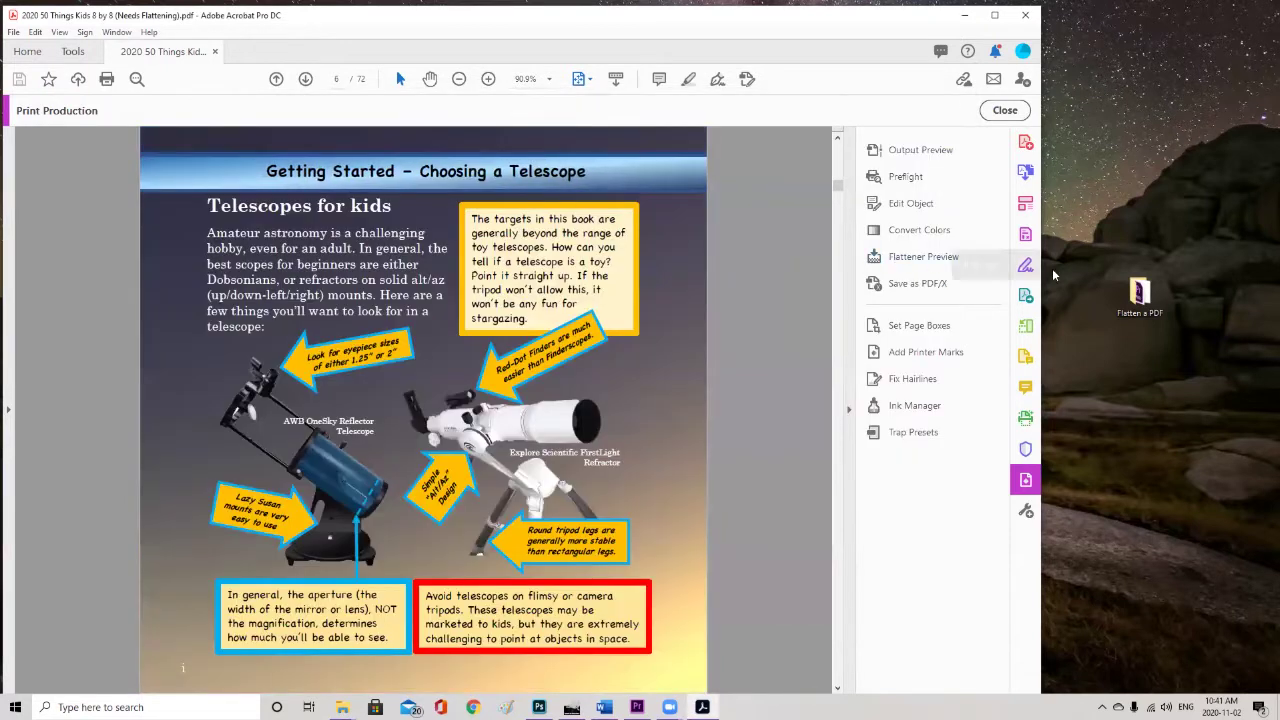
left_click(895, 258)
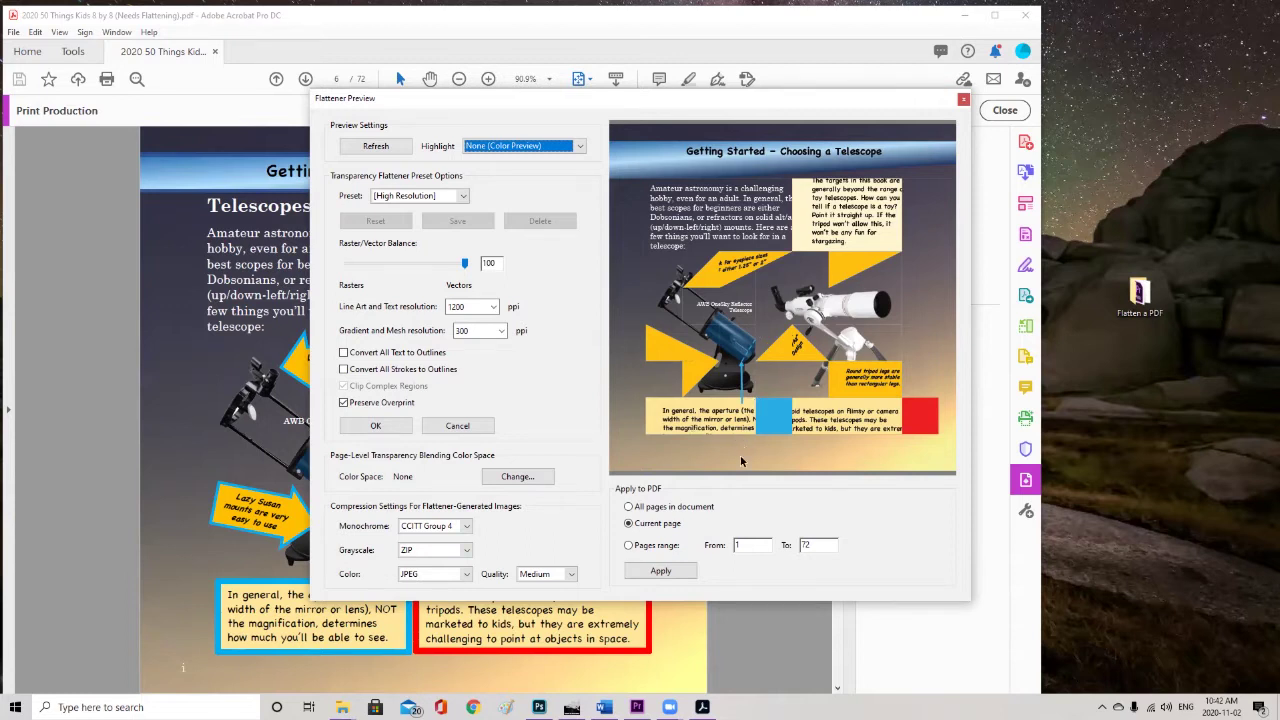
left_click(963, 97)
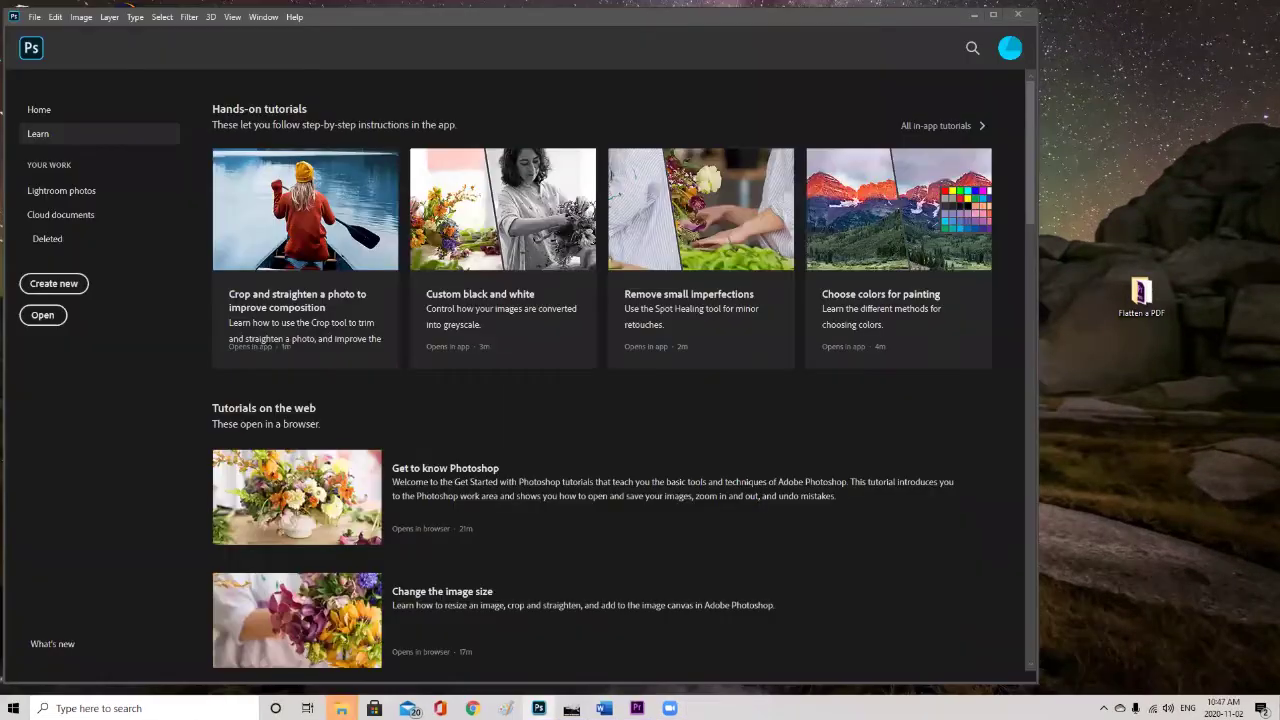
Import all 72 pages of the "(Needs Flattening)" PDF from the Flatten a PDF folder into Photoshop.
mouse_move(341, 708)
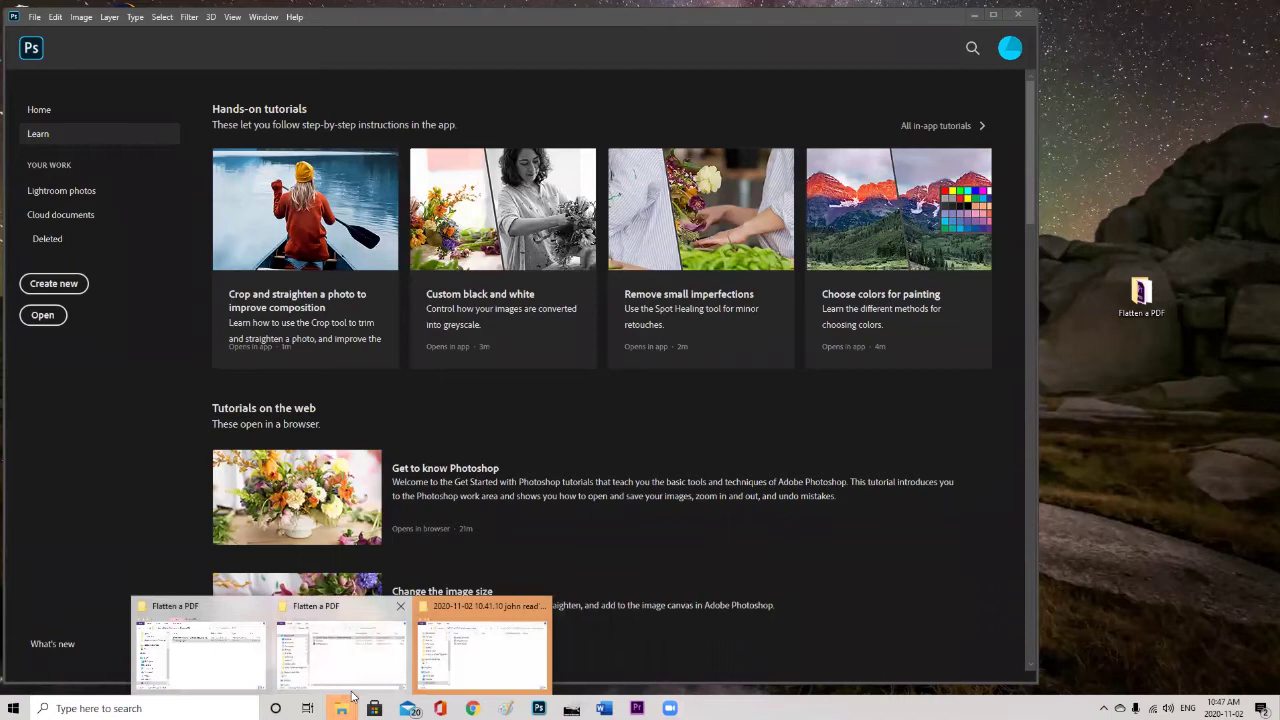
left_click(355, 672)
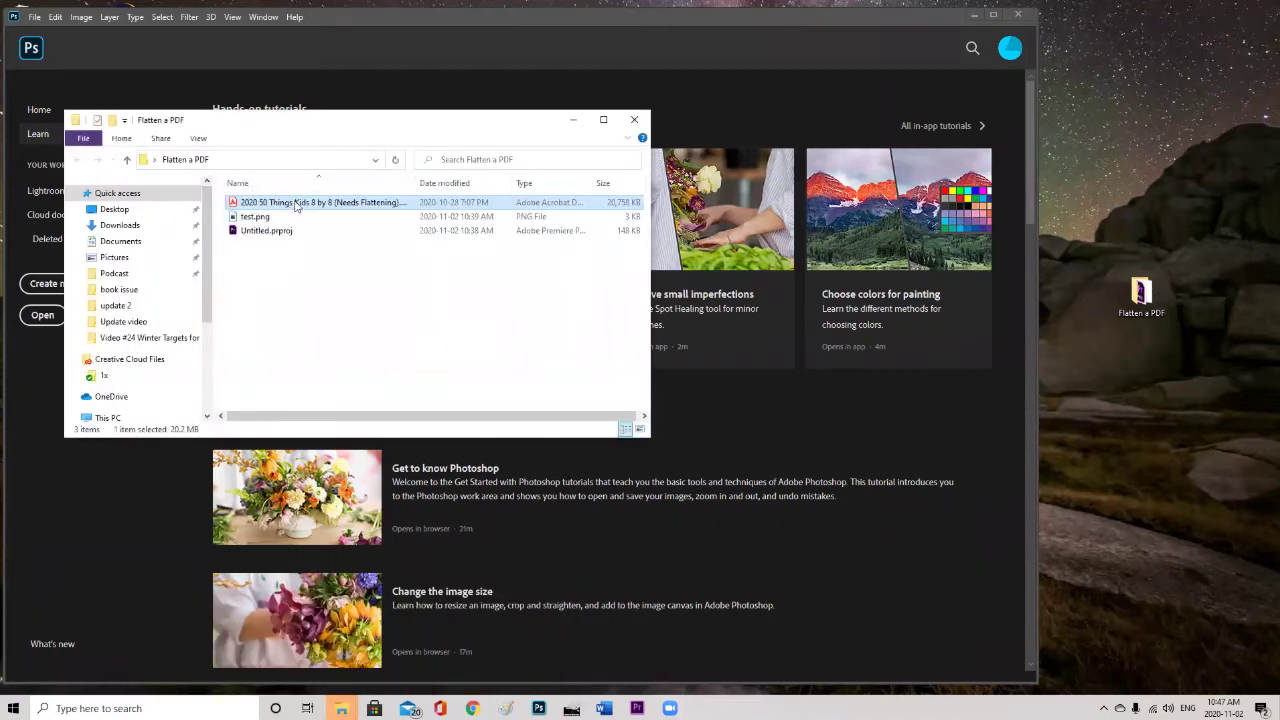
left_click_drag(302, 207, 154, 535)
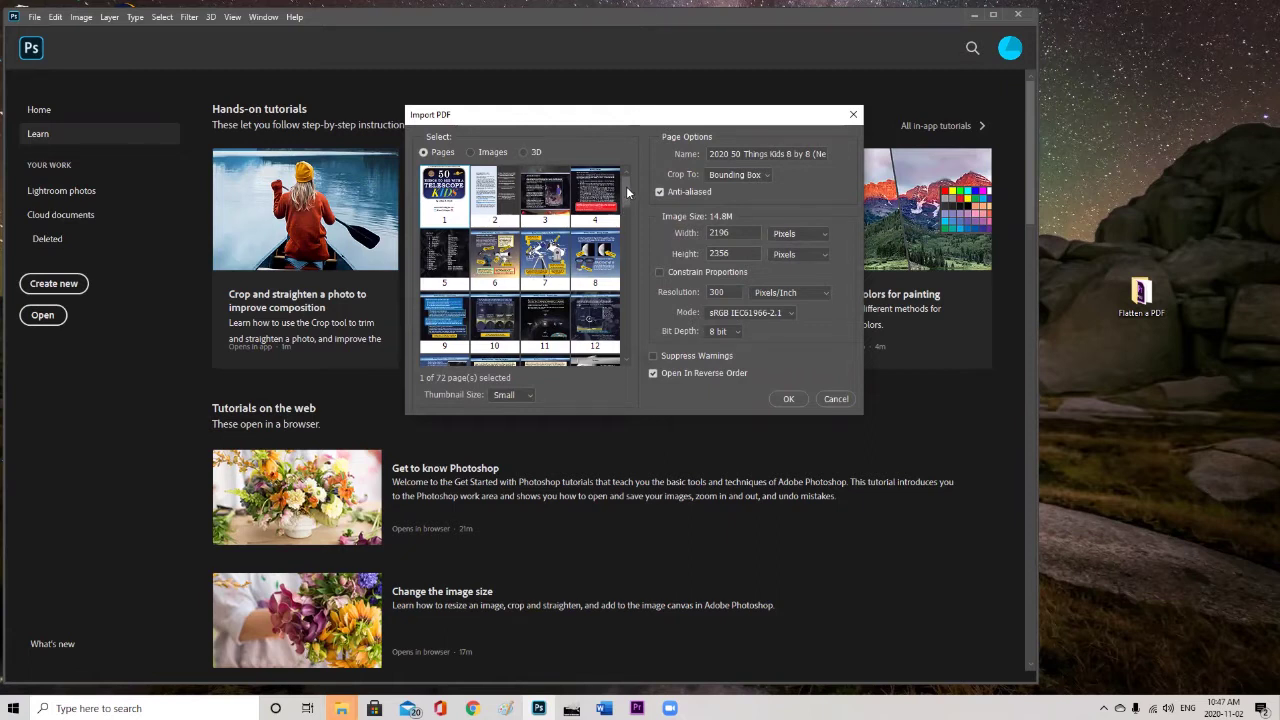
left_click_drag(626, 189, 634, 367)
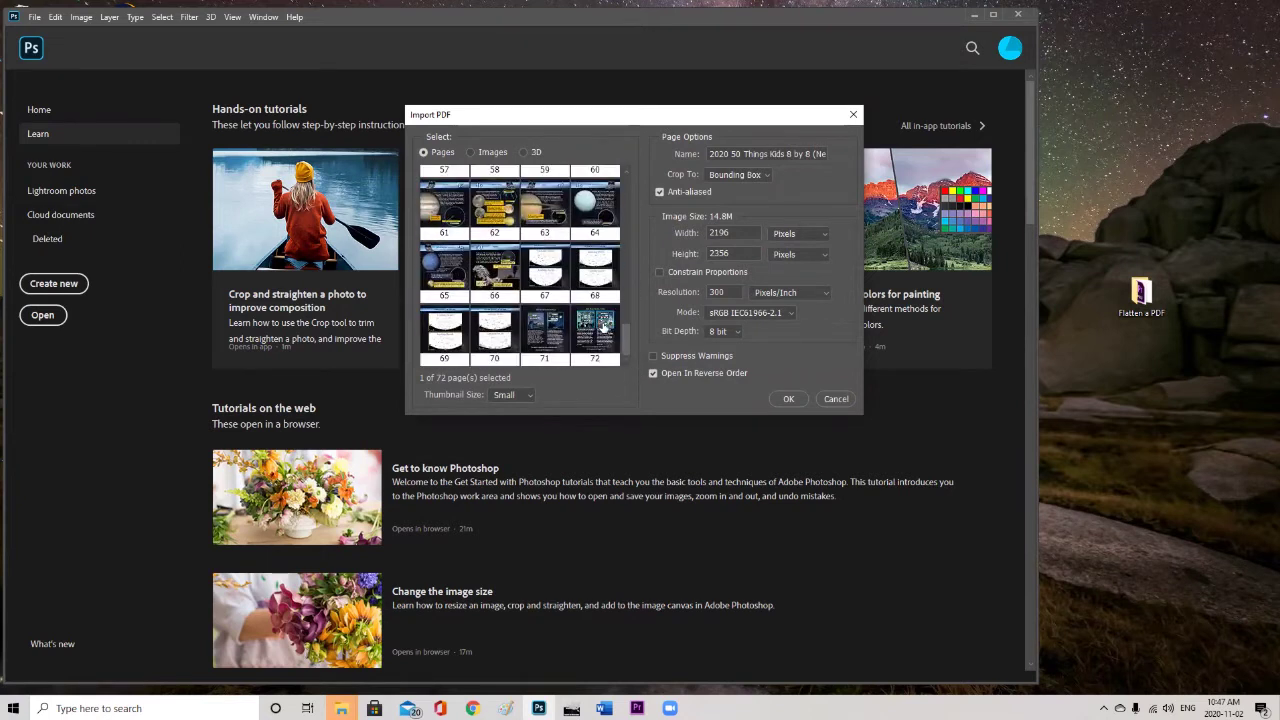
left_click(603, 328, "shift")
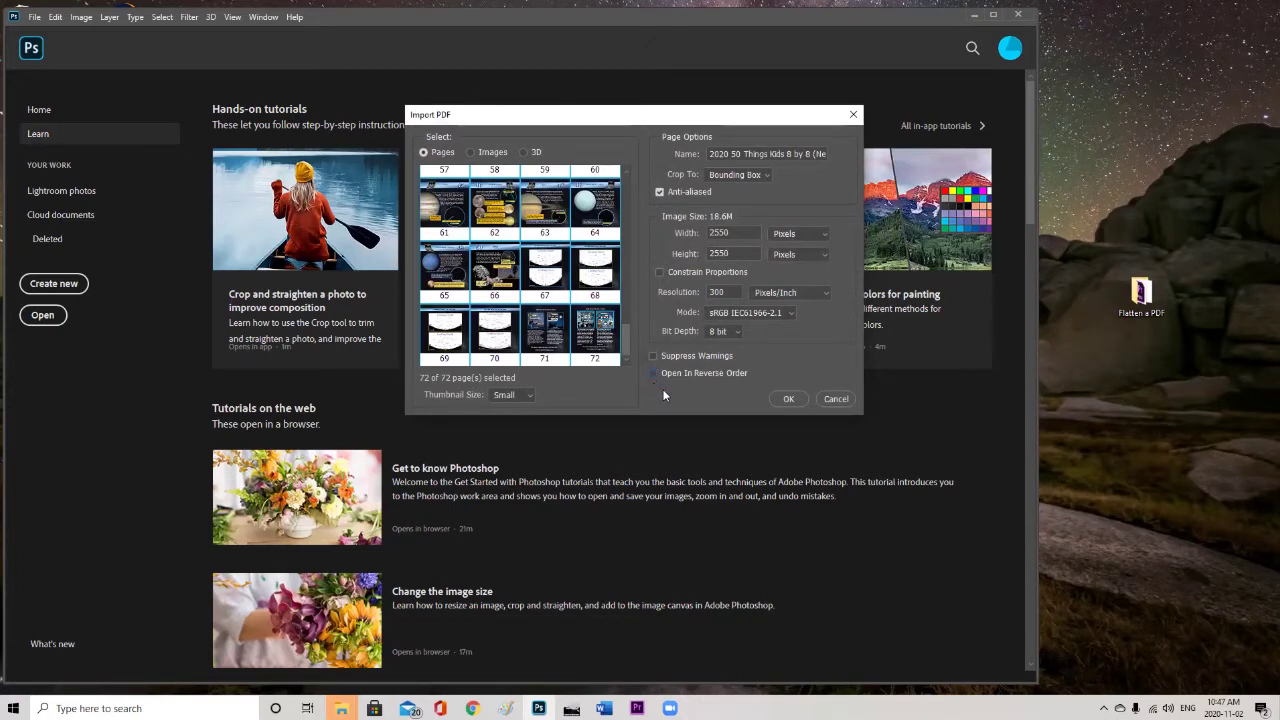
left_click(786, 399)
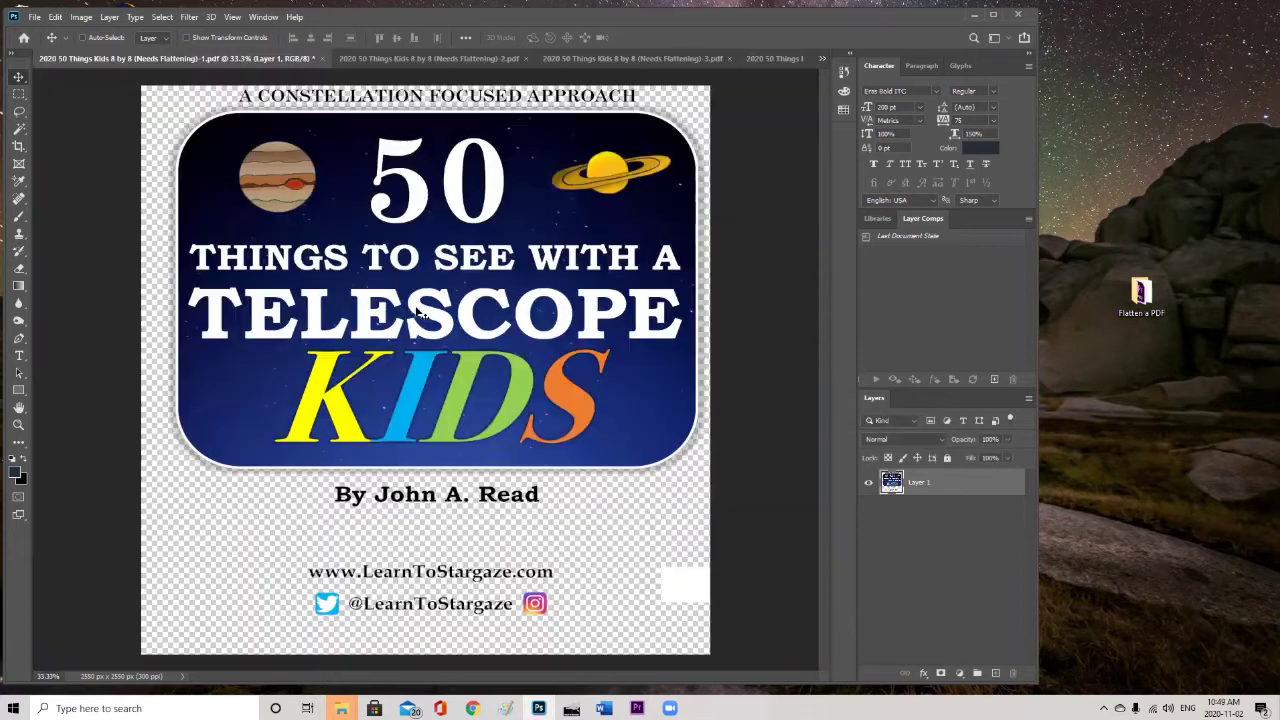
Shift the cover page's layer on its canvas and switch to the document for page 6.
left_click_drag(630, 165, 587, 233)
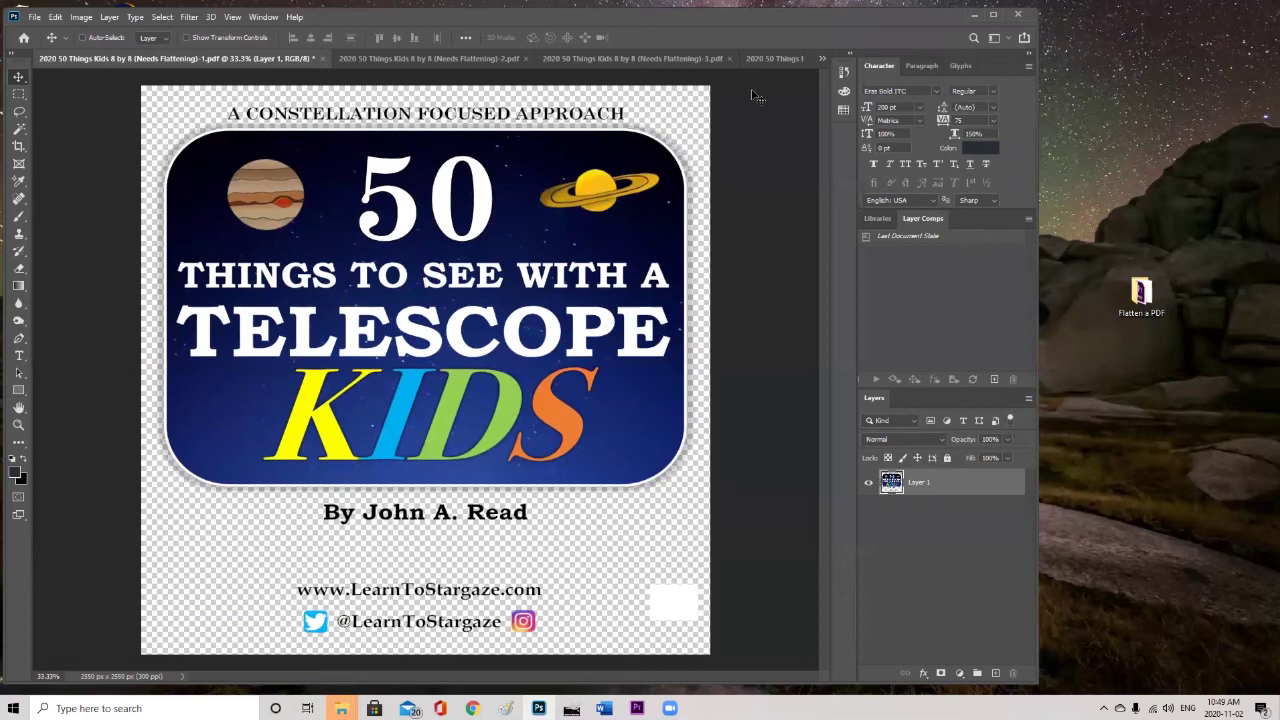
left_click(819, 60)
left_click(880, 92)
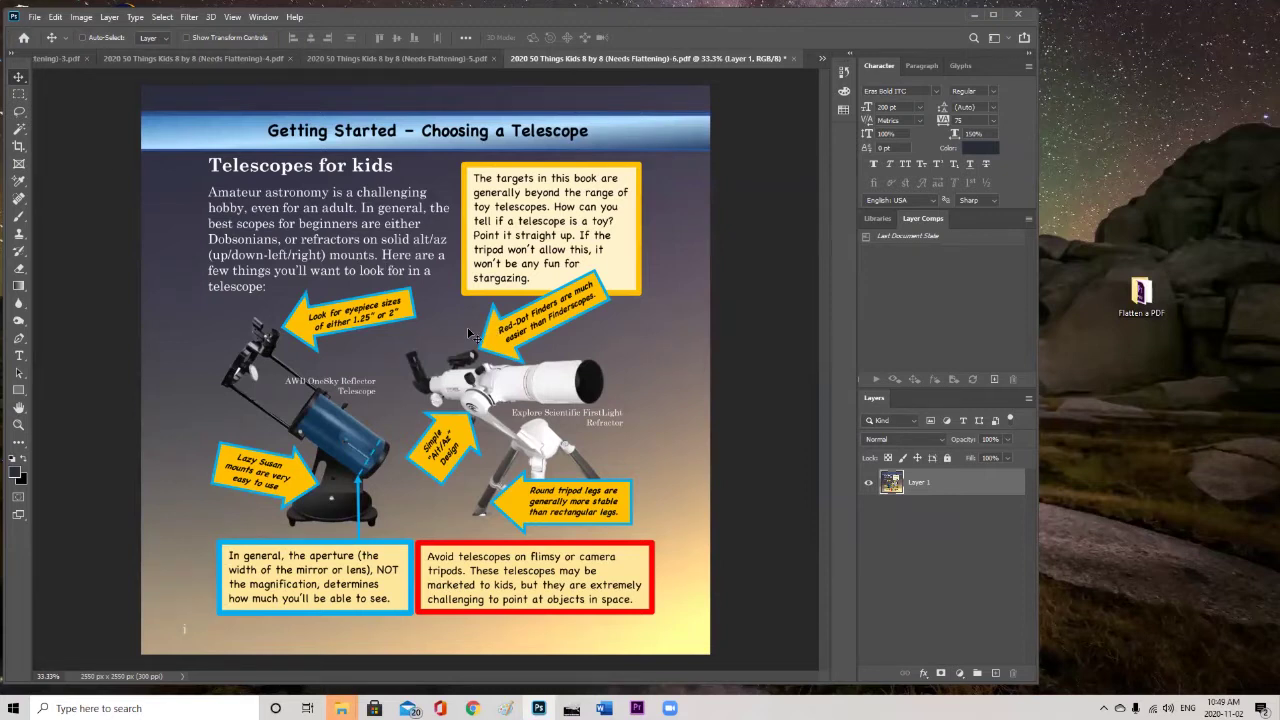
Set up a PDF Presentation from all open files as a Multi-Page Document and proceed to saving it.
left_click(35, 18)
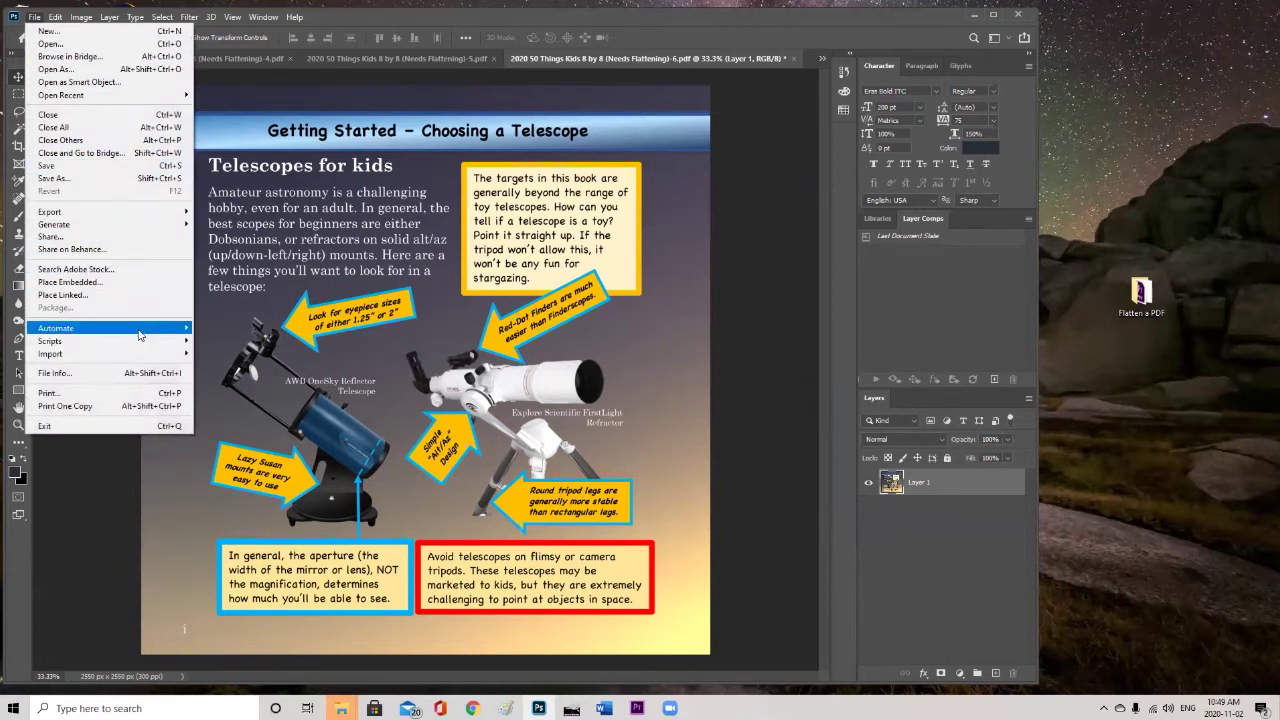
mouse_move(141, 333)
left_click(264, 341)
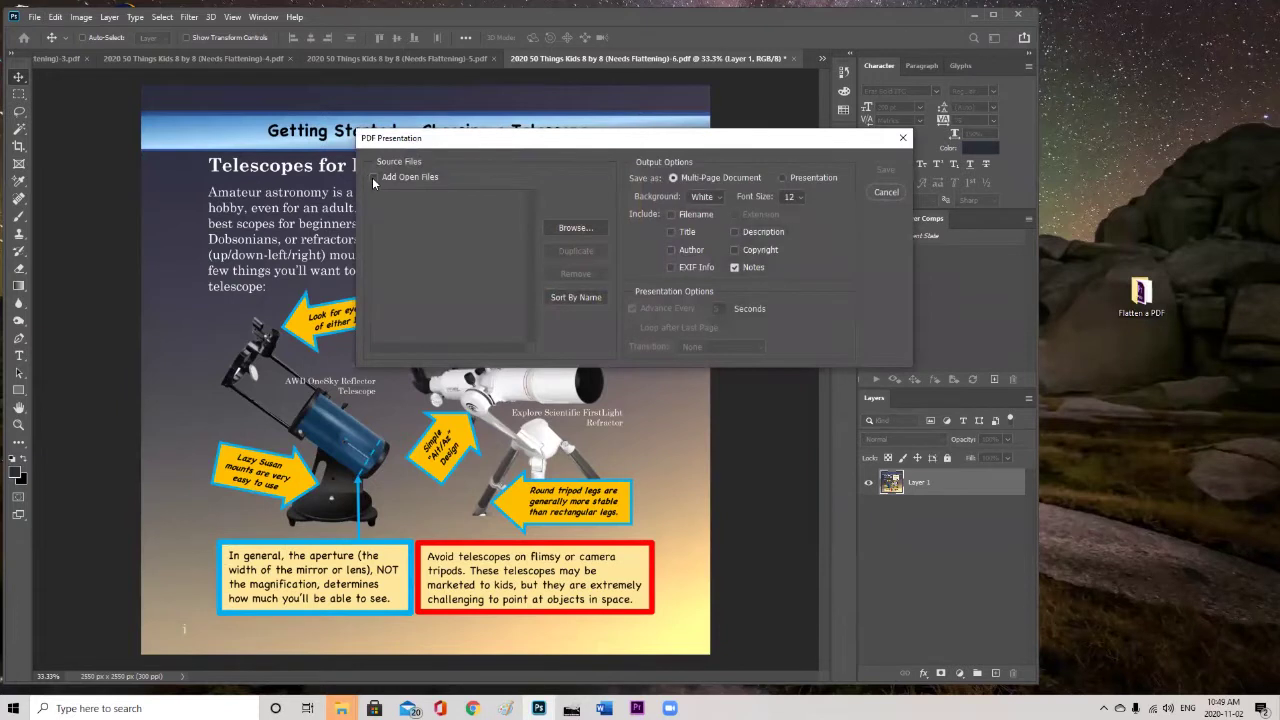
left_click(374, 178)
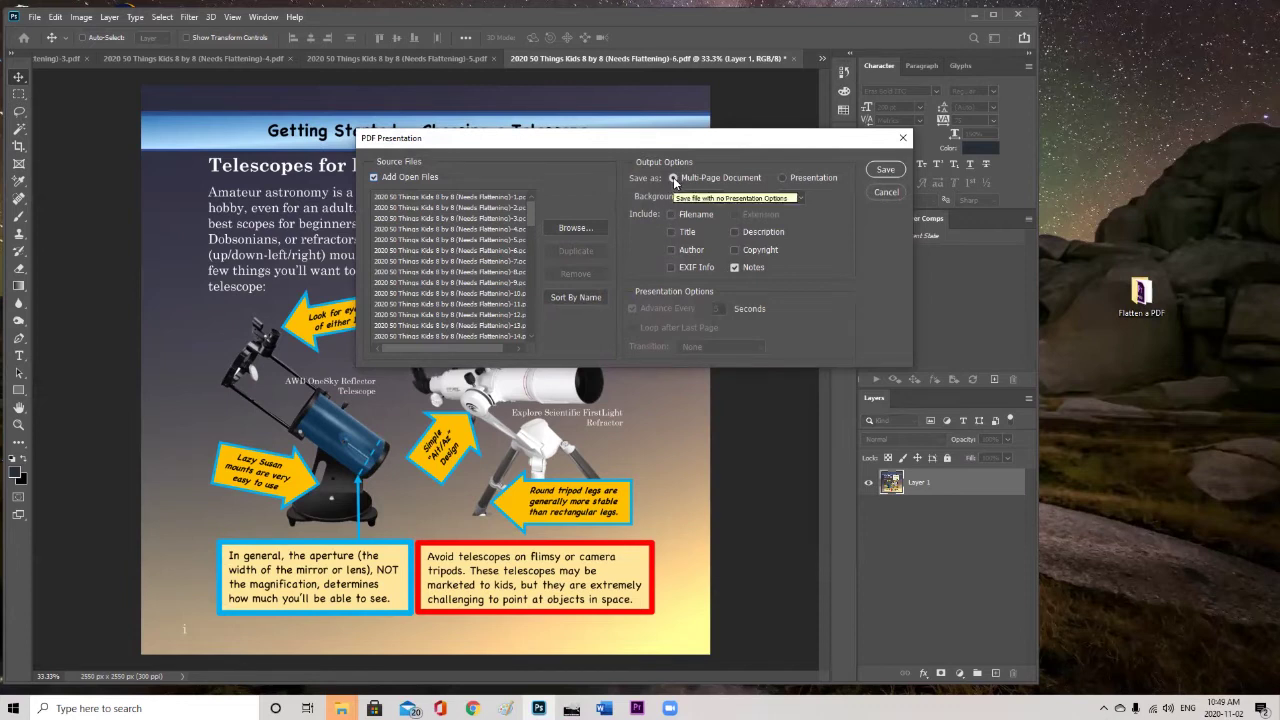
left_click(886, 170)
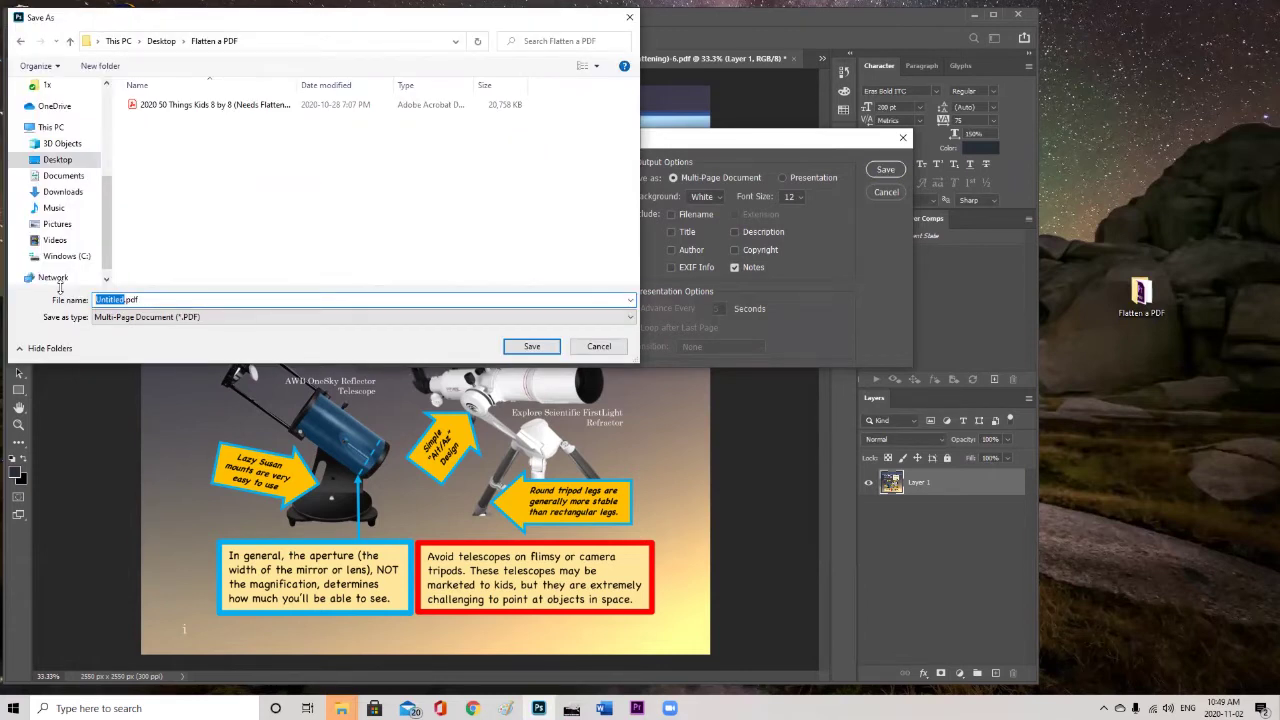
Save the multi-page PDF in the Flatten a PDF folder as "2020 50 Things Kids 8 by 8 (Flattened).pdf".
left_click(195, 105)
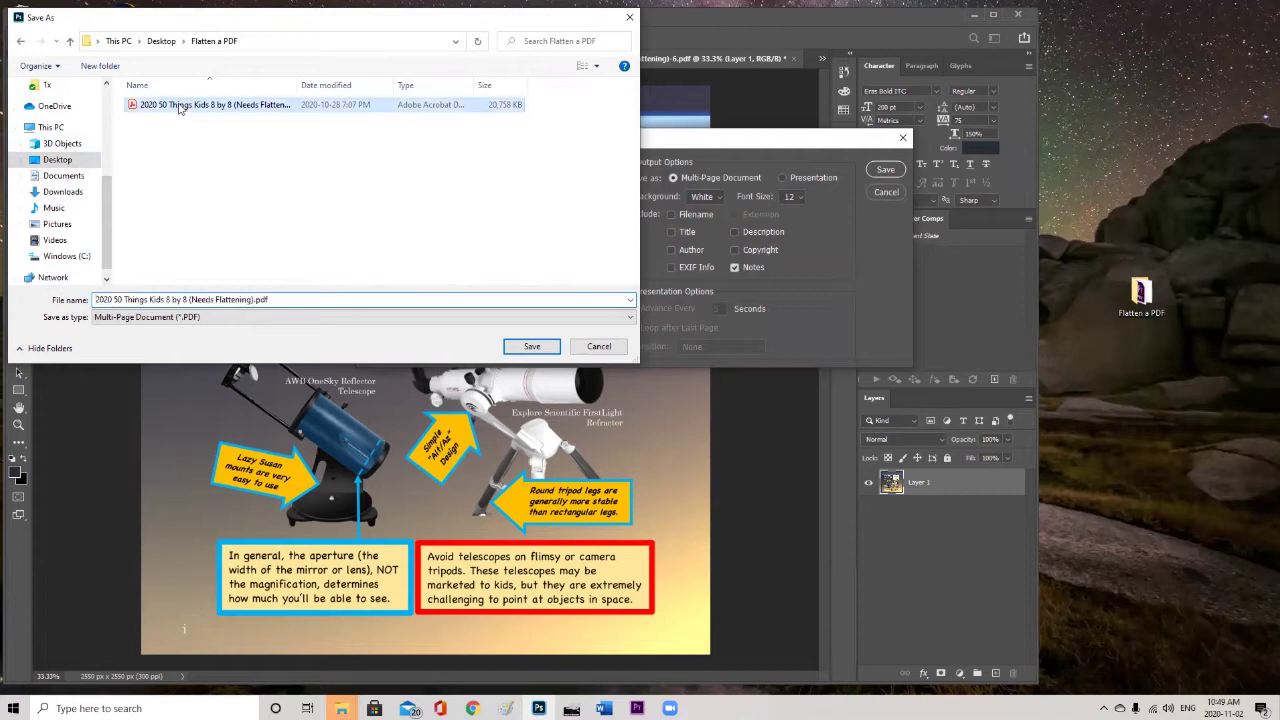
left_click(226, 300)
left_click(252, 300)
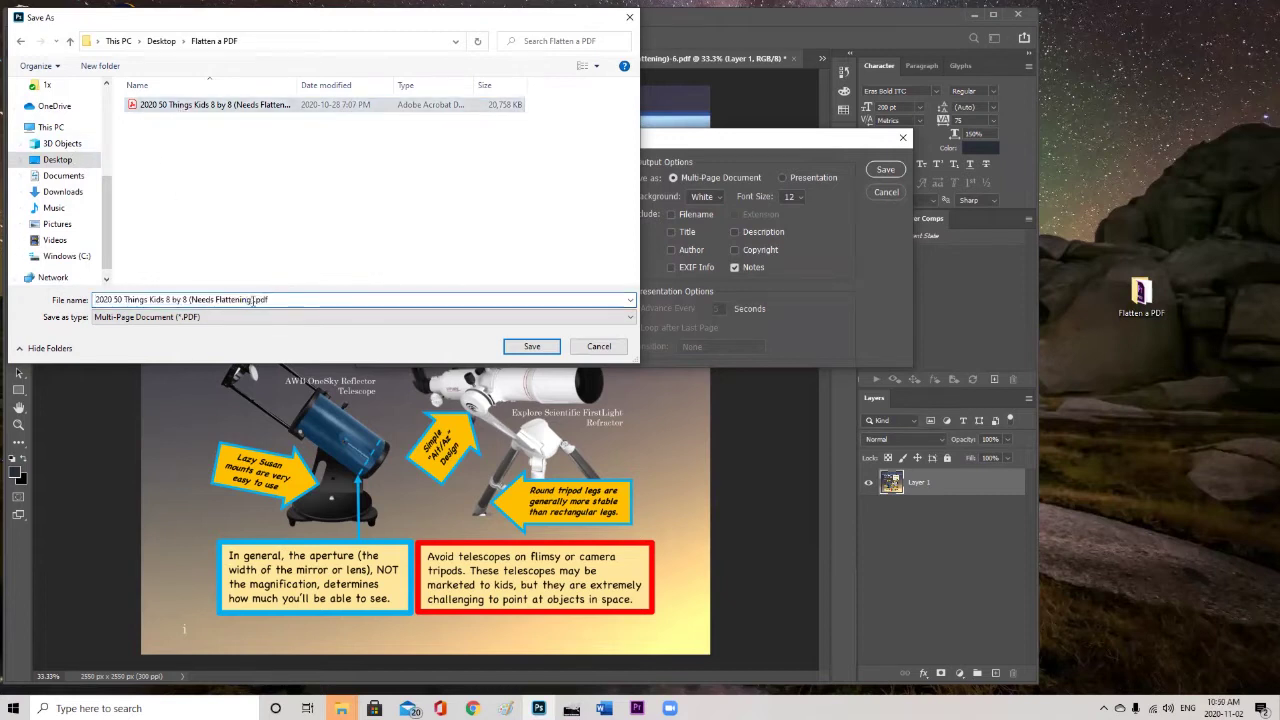
left_click_drag(252, 300, 191, 300)
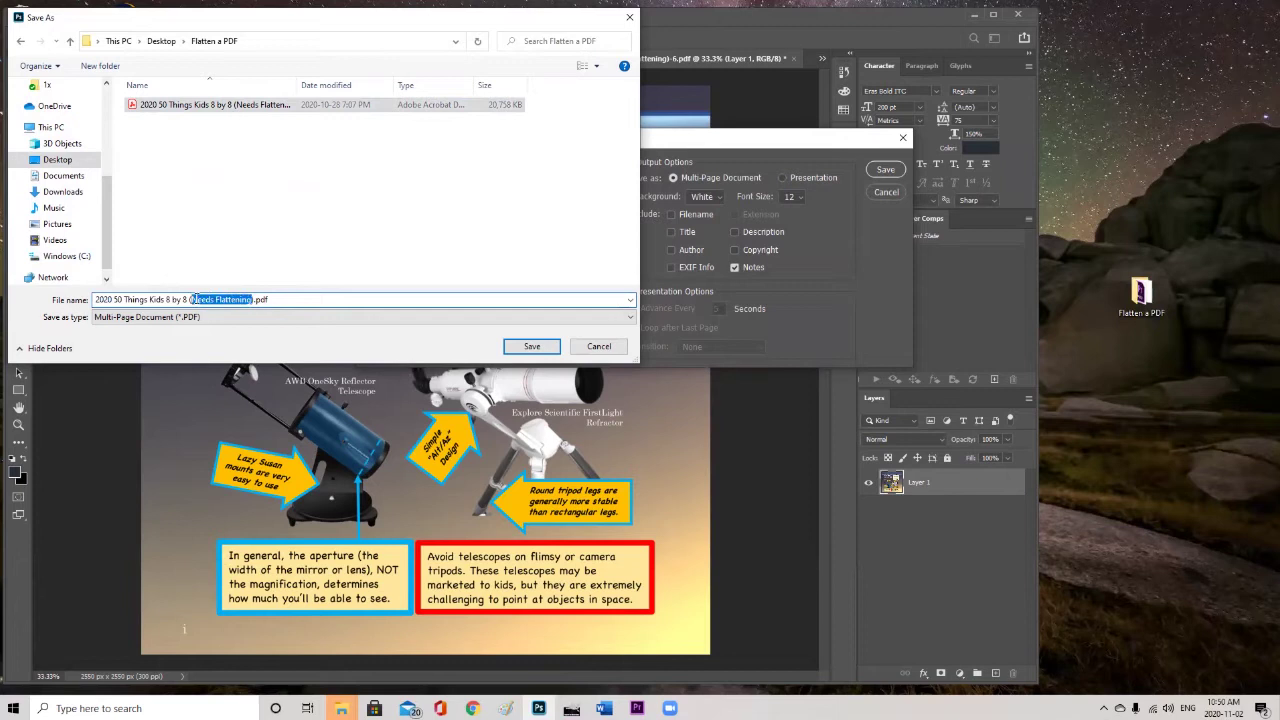
type("Flattened")
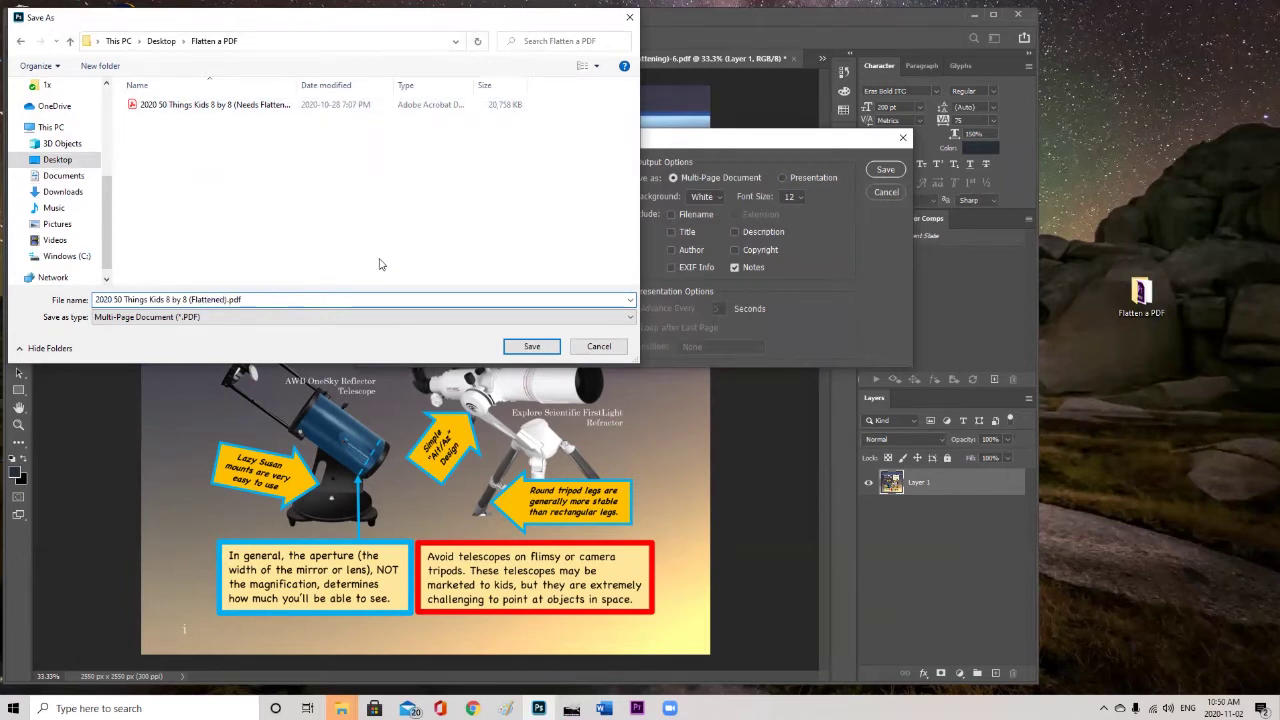
left_click(530, 346)
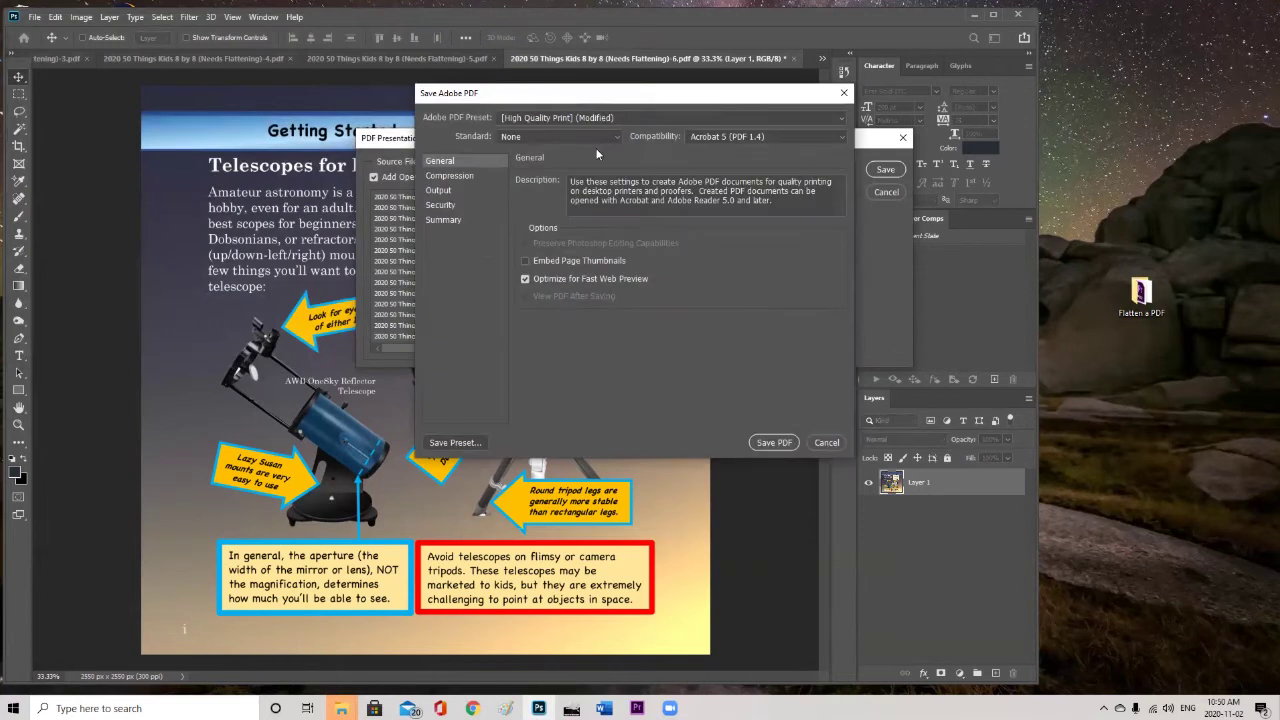
Choose the PDF/X-1a:2001 standard in the Adobe PDF settings and export the PDF.
left_click(606, 141)
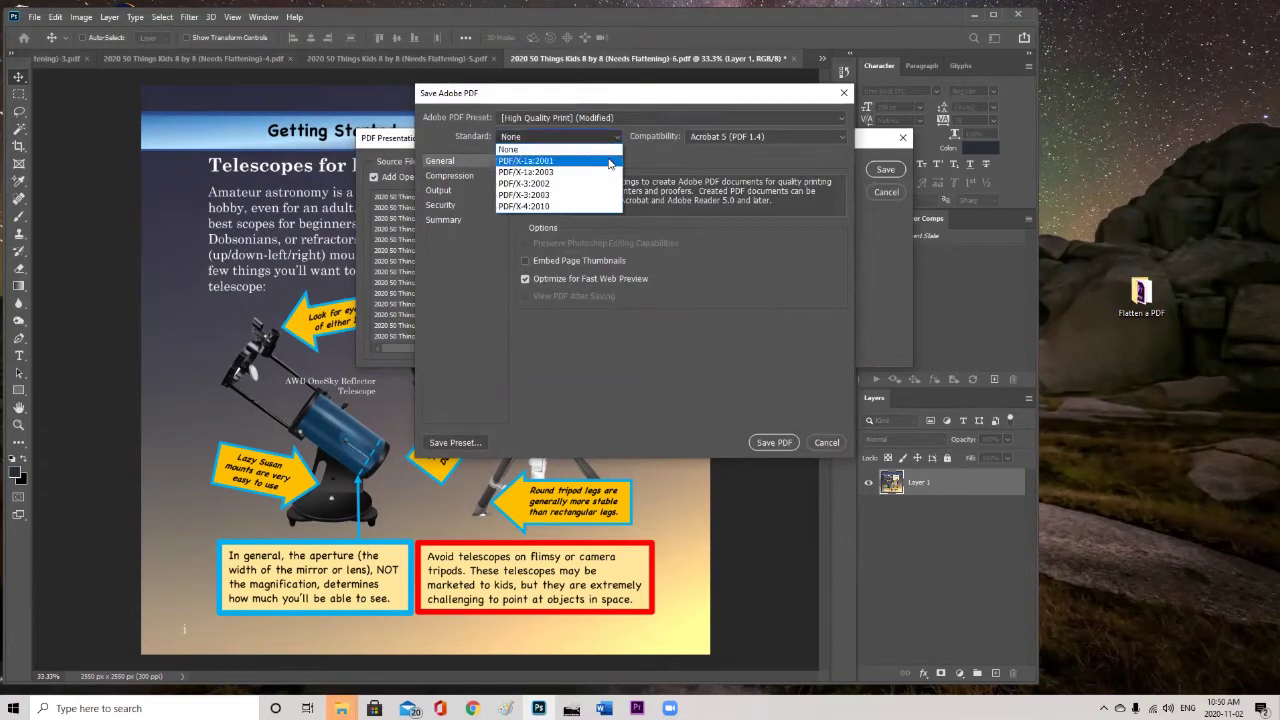
left_click(609, 163)
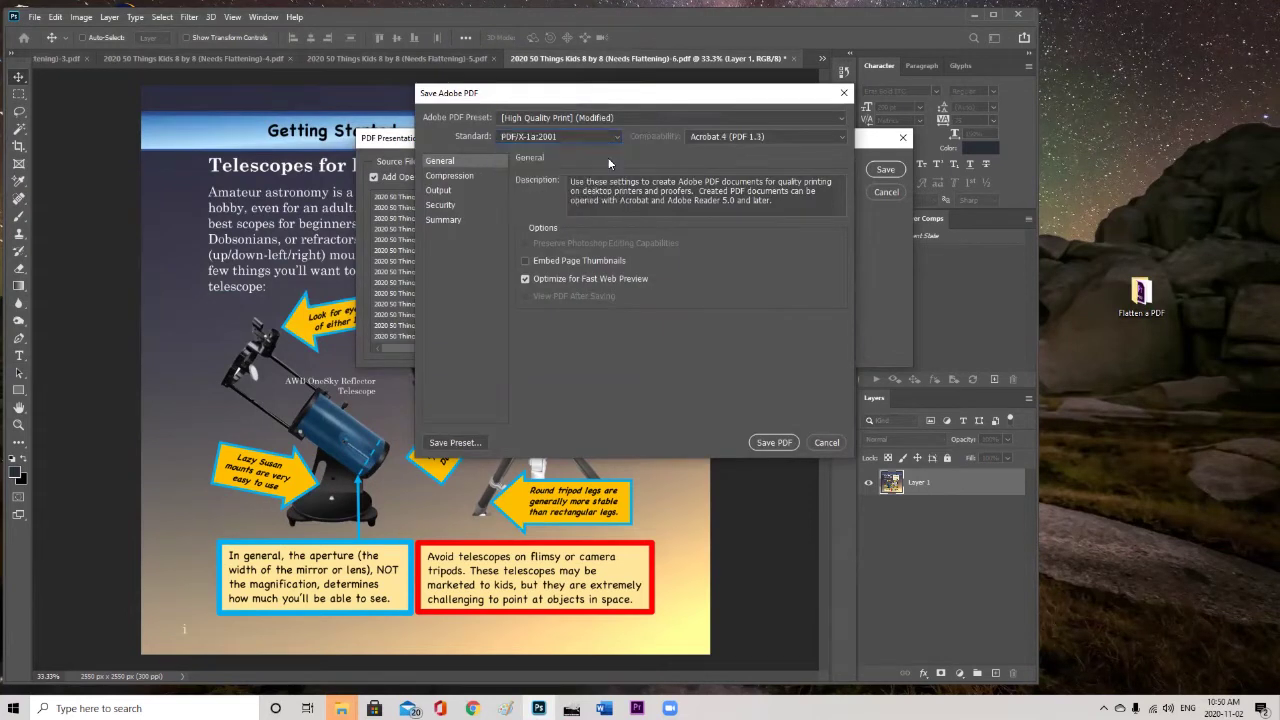
left_click(772, 442)
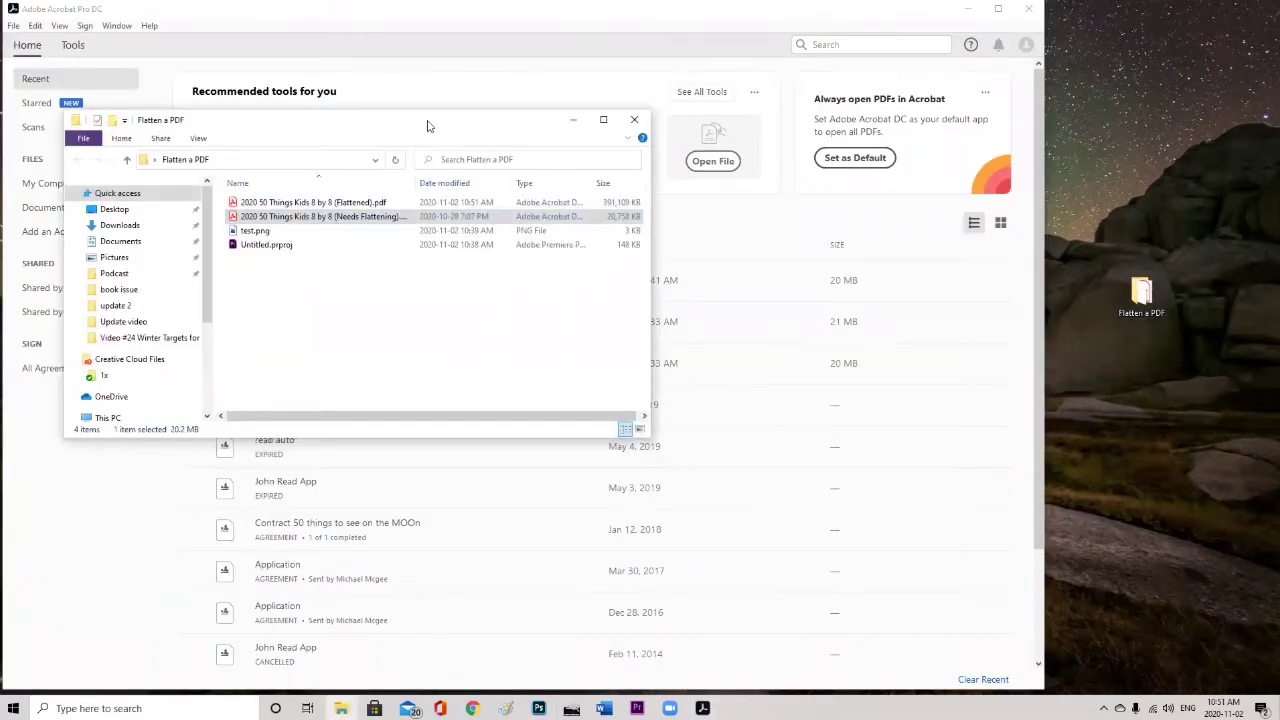
Open "2020 50 Things Kids 8 by 8 (Flattened).pdf" from the Flatten a PDF folder in Acrobat Pro.
left_click_drag(427, 125, 793, 144)
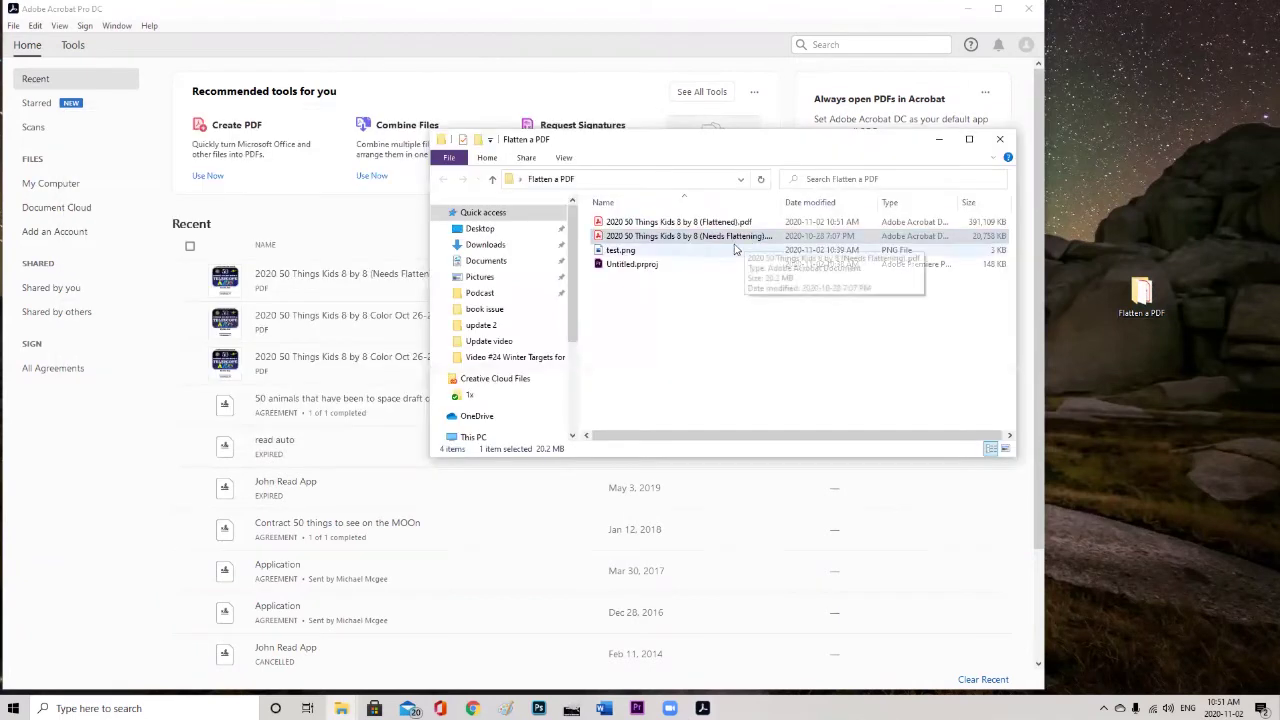
left_click_drag(697, 224, 90, 488)
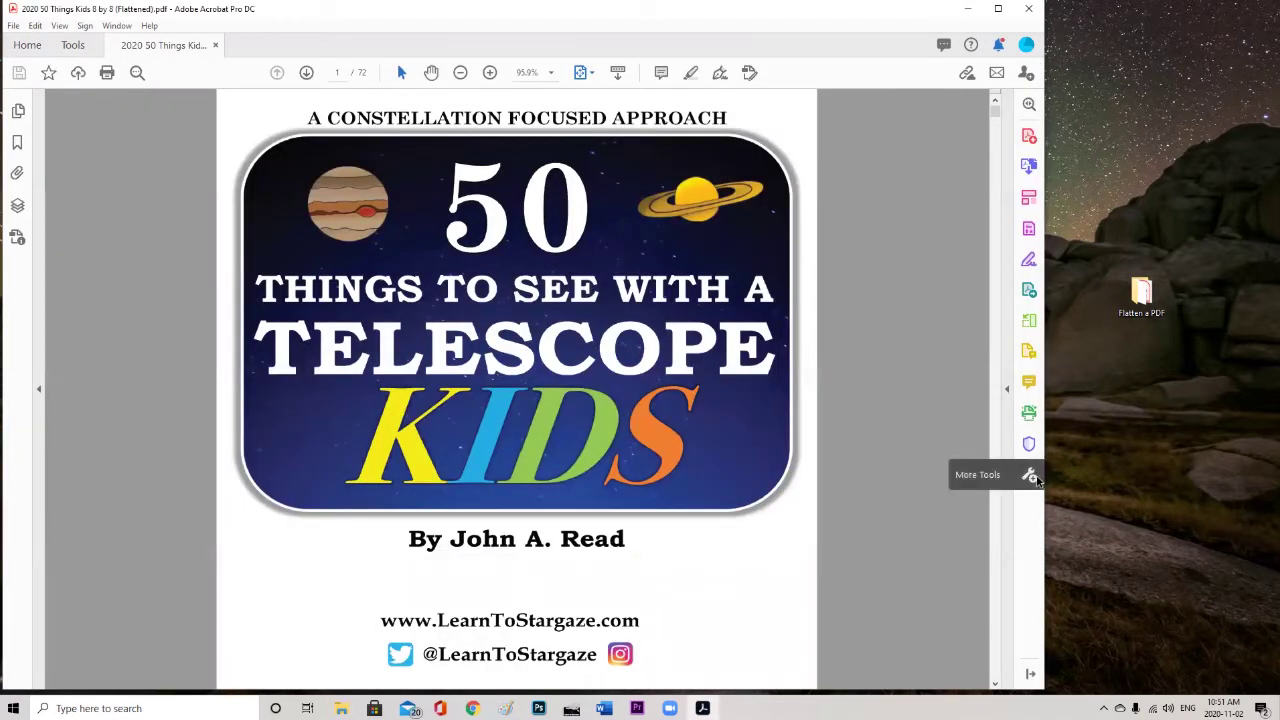
Open the Print Production tools and inspect an inner page of the flattened PDF in Flattener Preview, then dismiss the preview.
left_click(1030, 476)
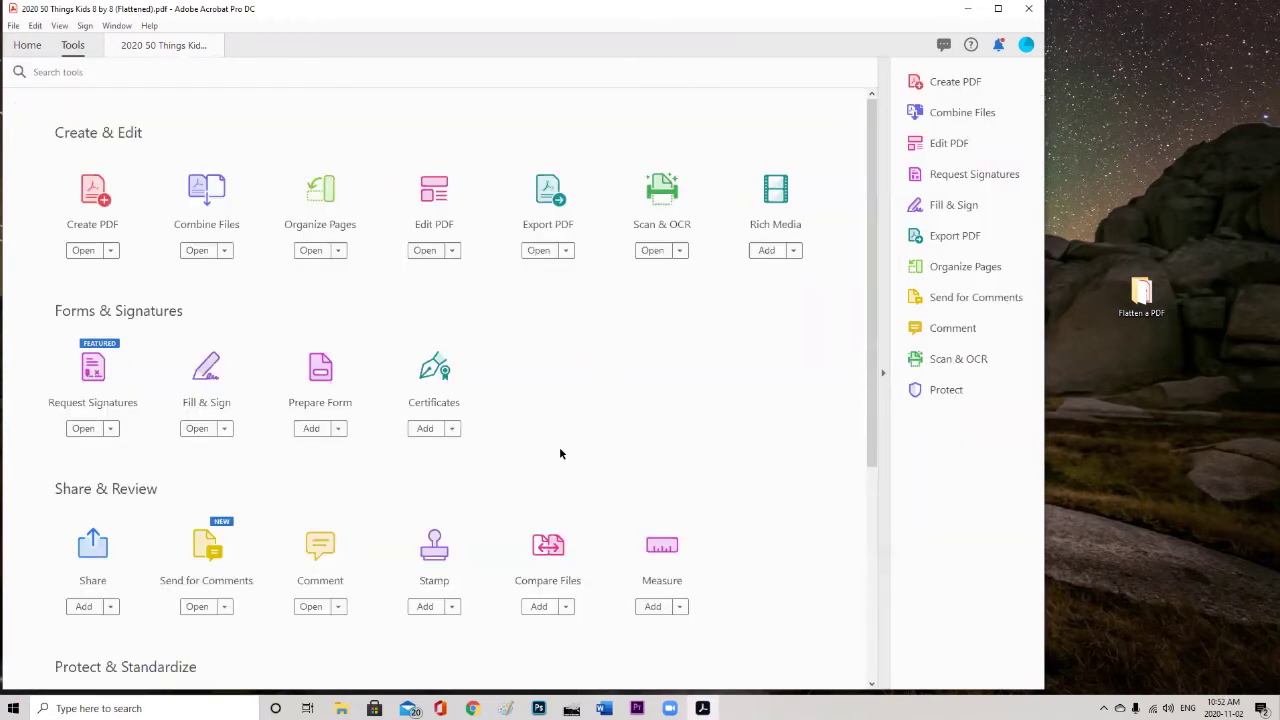
scroll(559, 451, "down", 4)
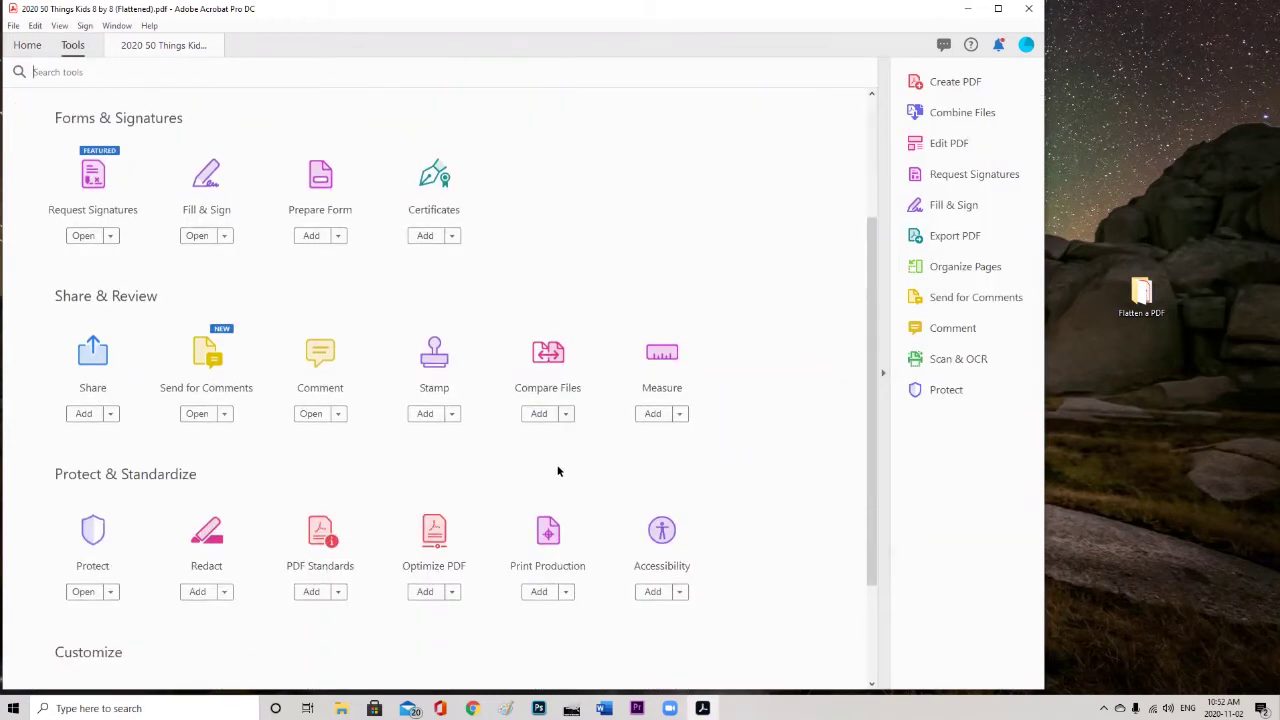
left_click(547, 543)
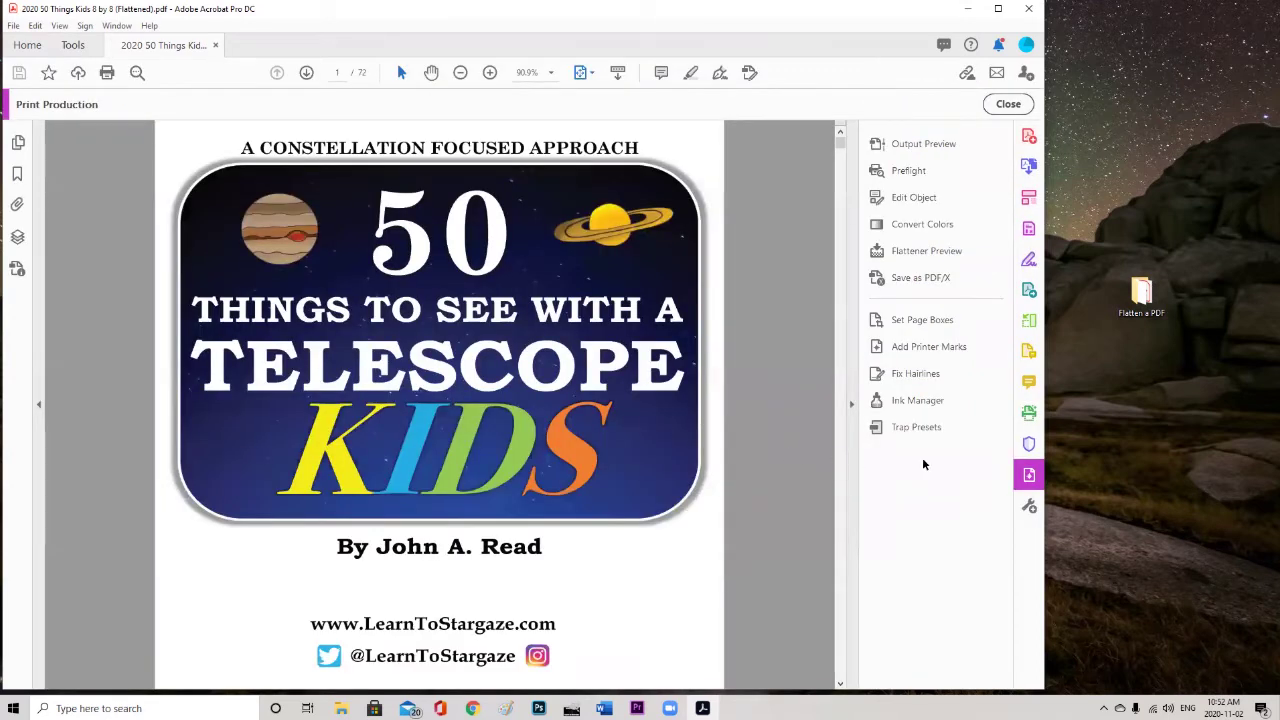
scroll(747, 325, "down", 5)
scroll(748, 324, "down", 2)
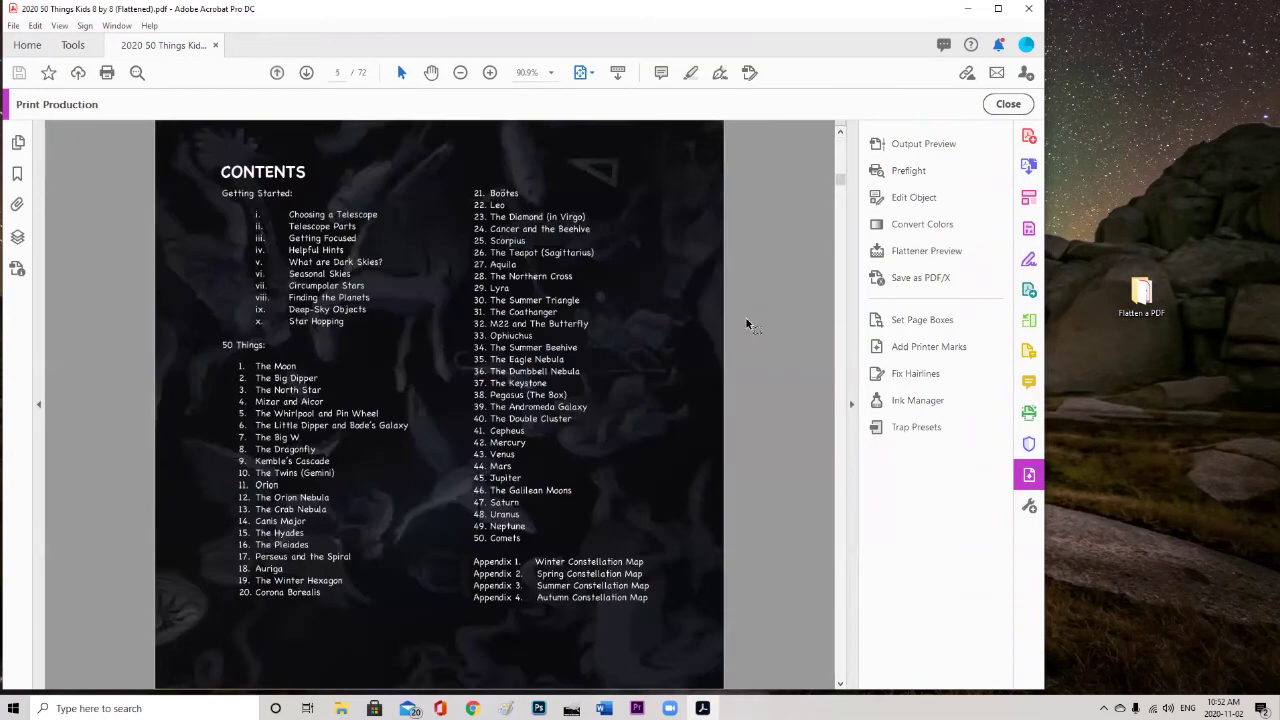
left_click(931, 257)
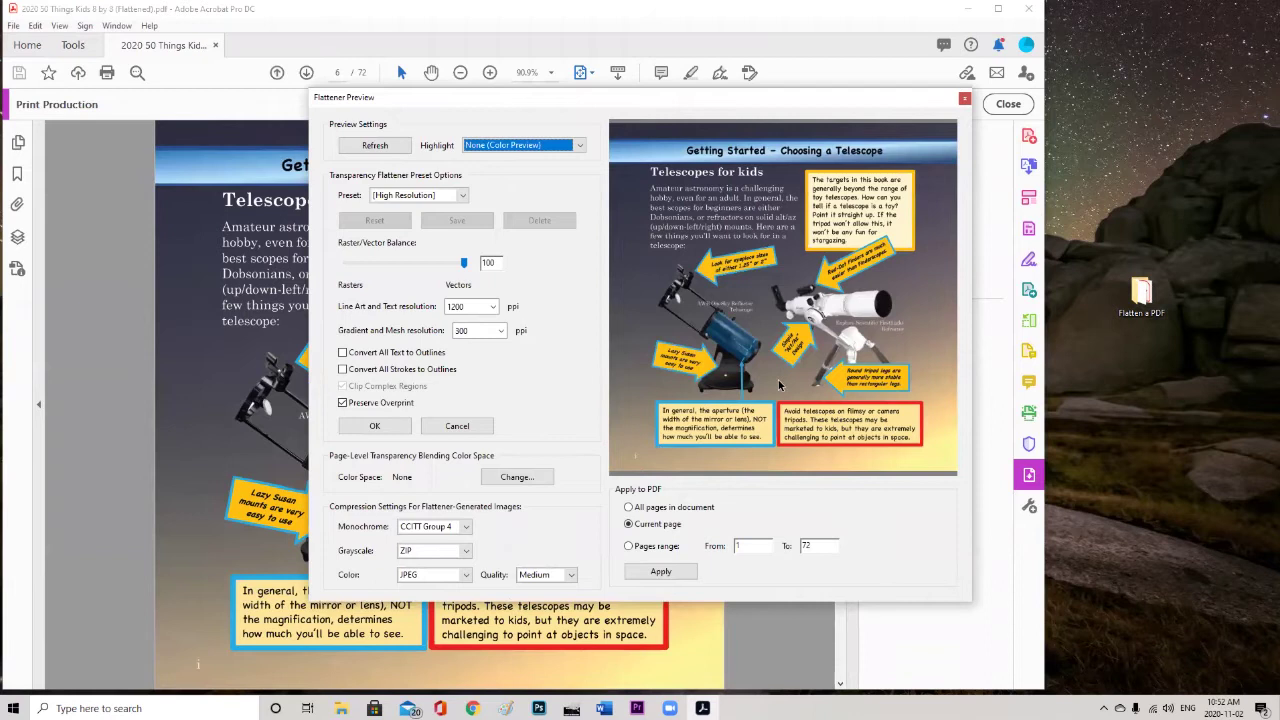
key("Escape")
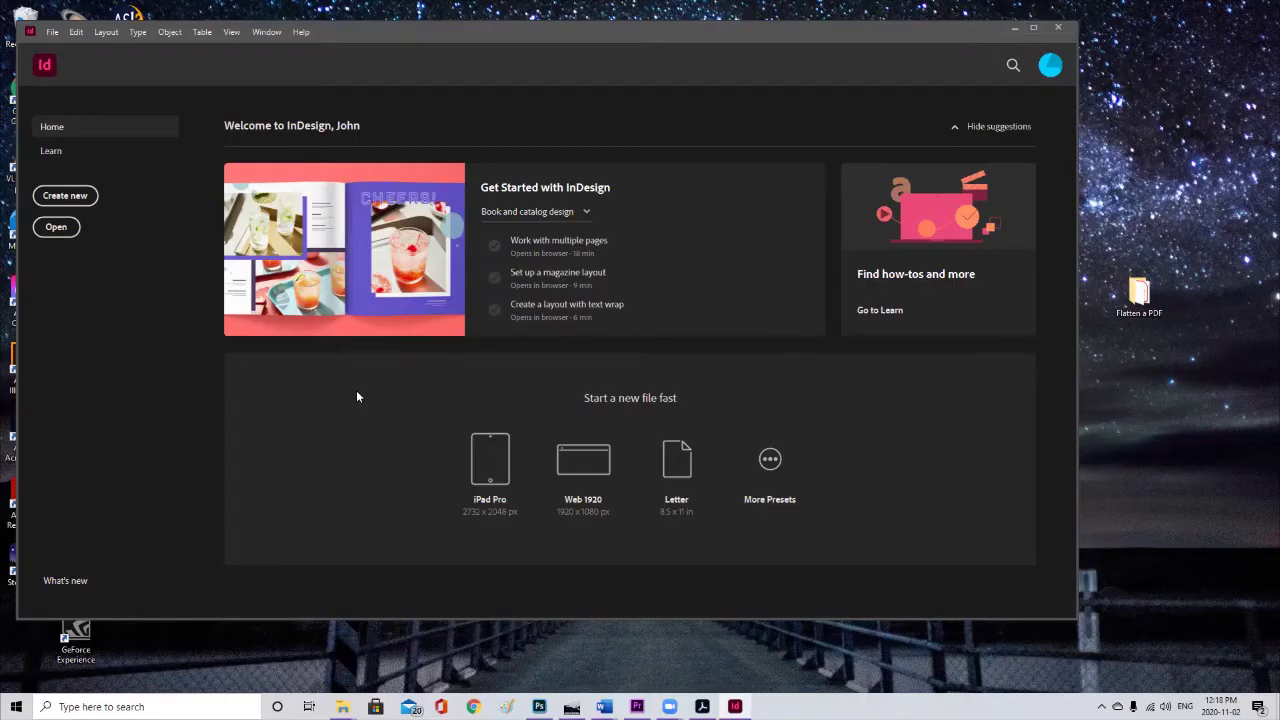
Switch to InDesign and create a new one-page 8.5 × 8.5 in document with its units set to inches.
left_click(50, 32)
mouse_move(74, 47)
left_click(290, 47)
left_click(928, 240)
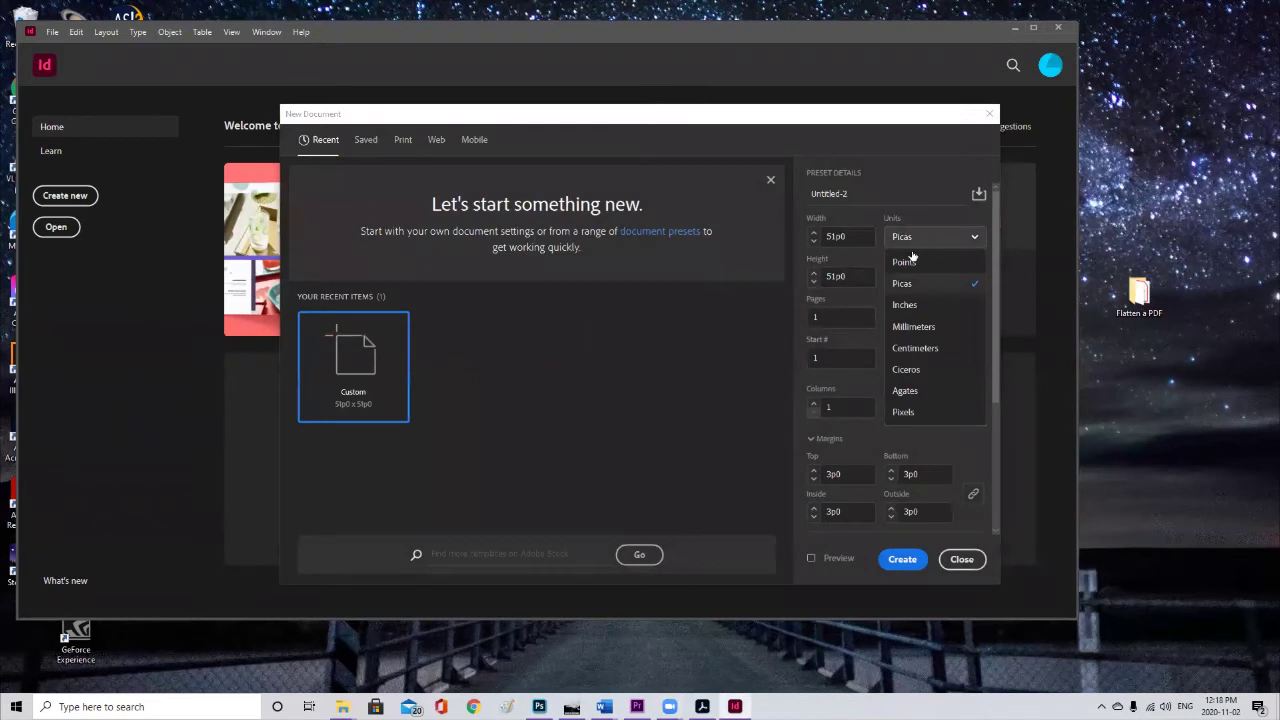
left_click(905, 305)
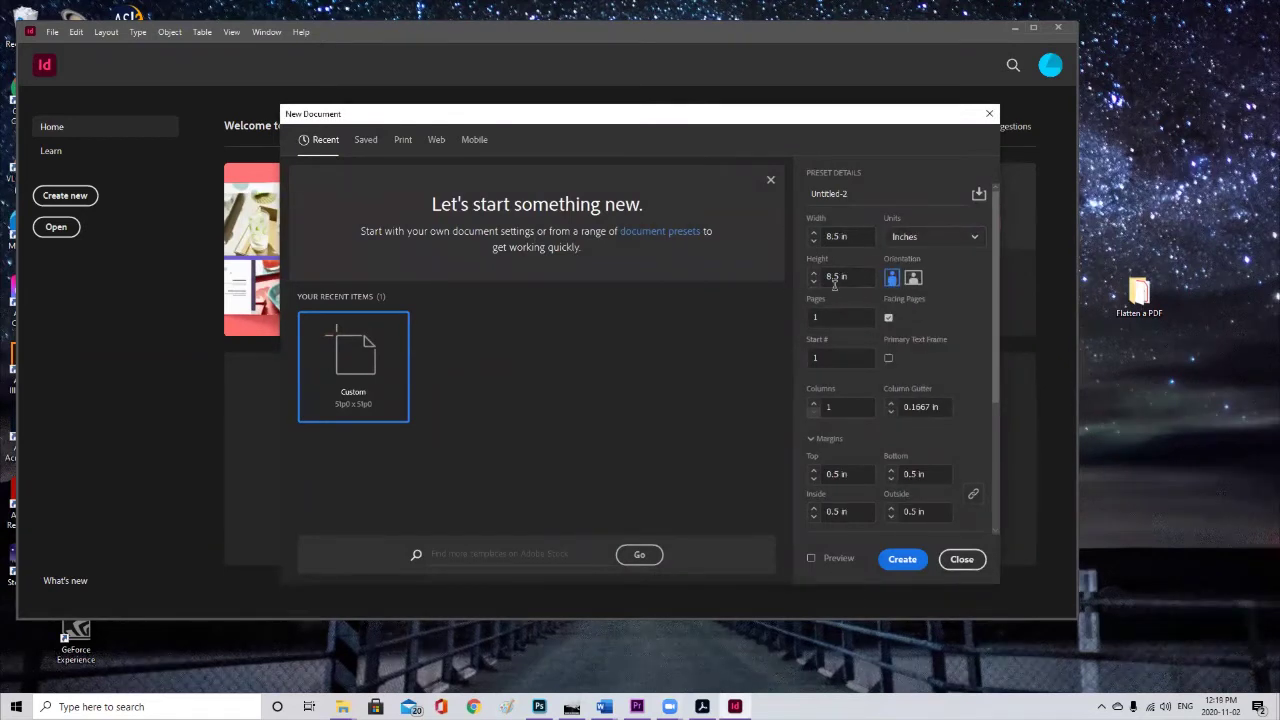
left_click(900, 559)
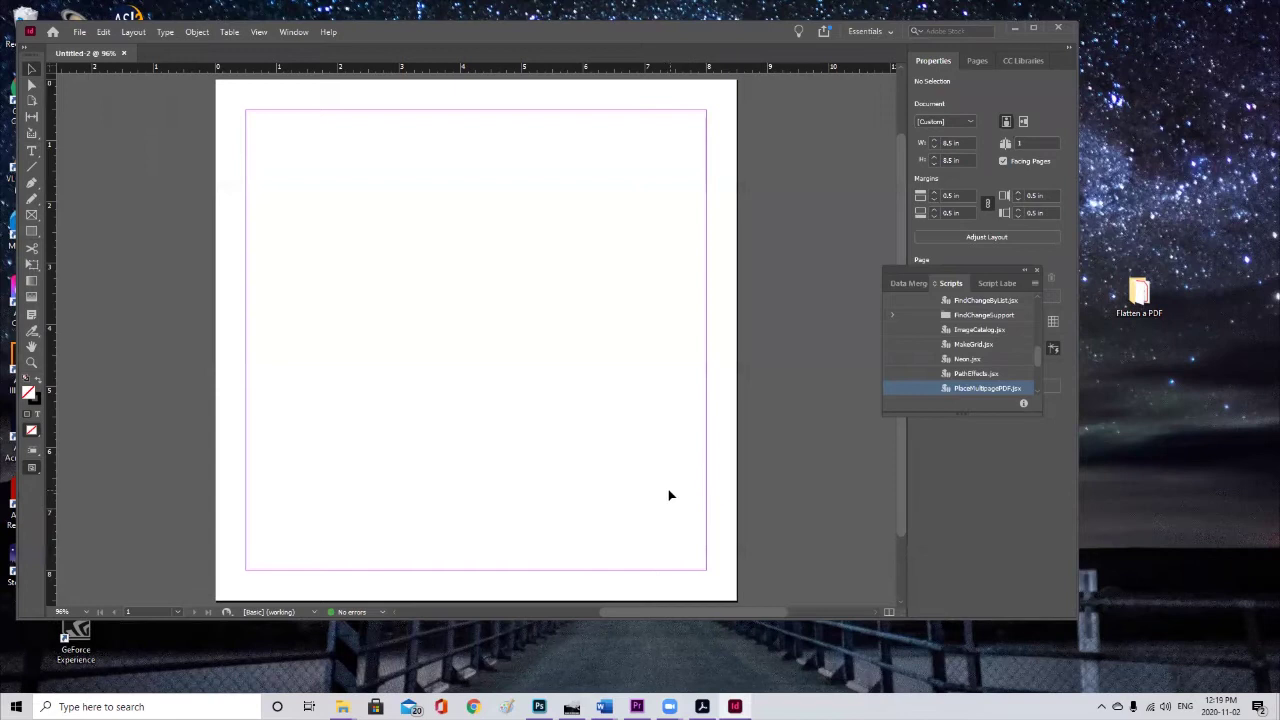
Reopen the Scripts utility and locate PlaceMultipagePDF.jsx among the sample JavaScript scripts.
left_click(1036, 271)
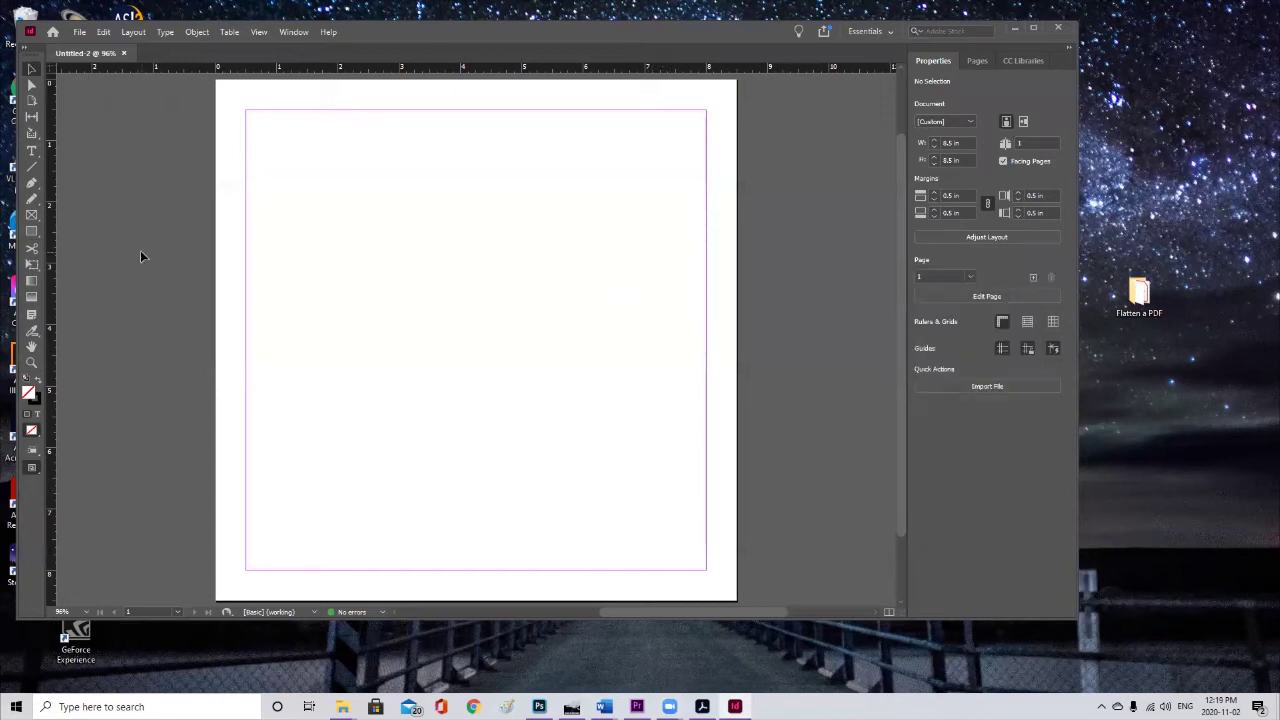
left_click(290, 35)
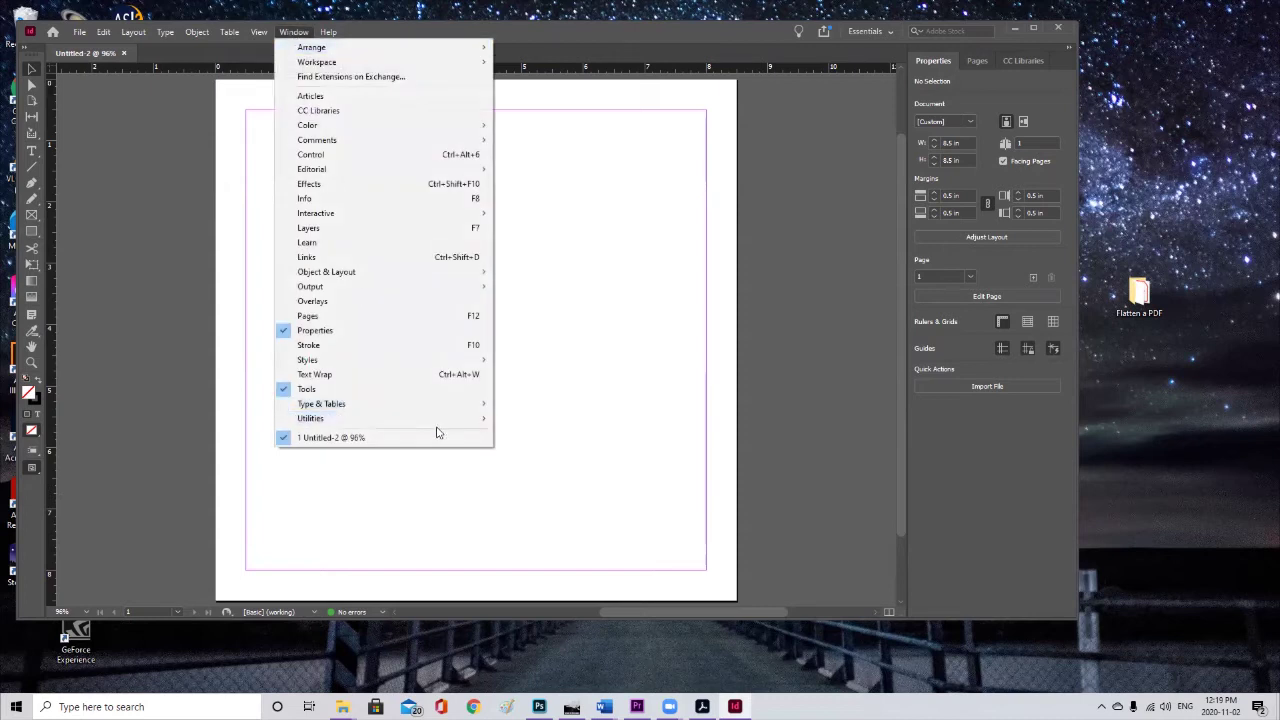
mouse_move(424, 422)
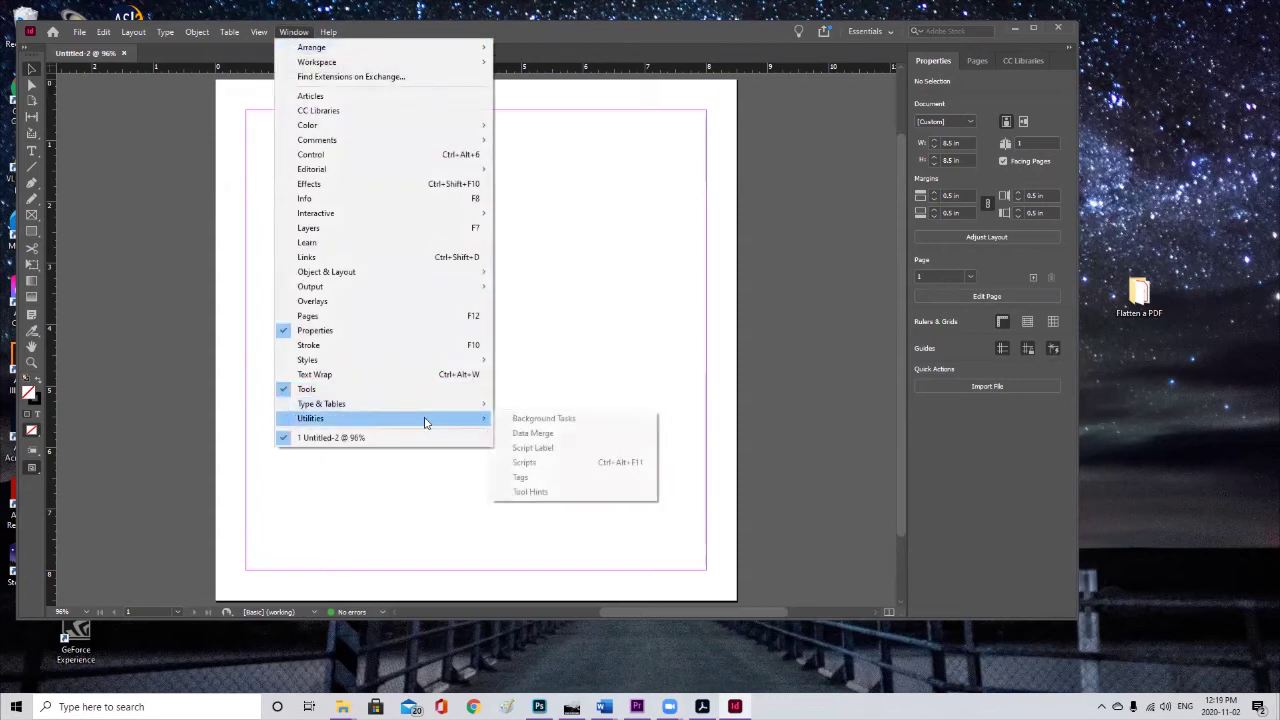
left_click(555, 462)
scroll(956, 346, "up", 8)
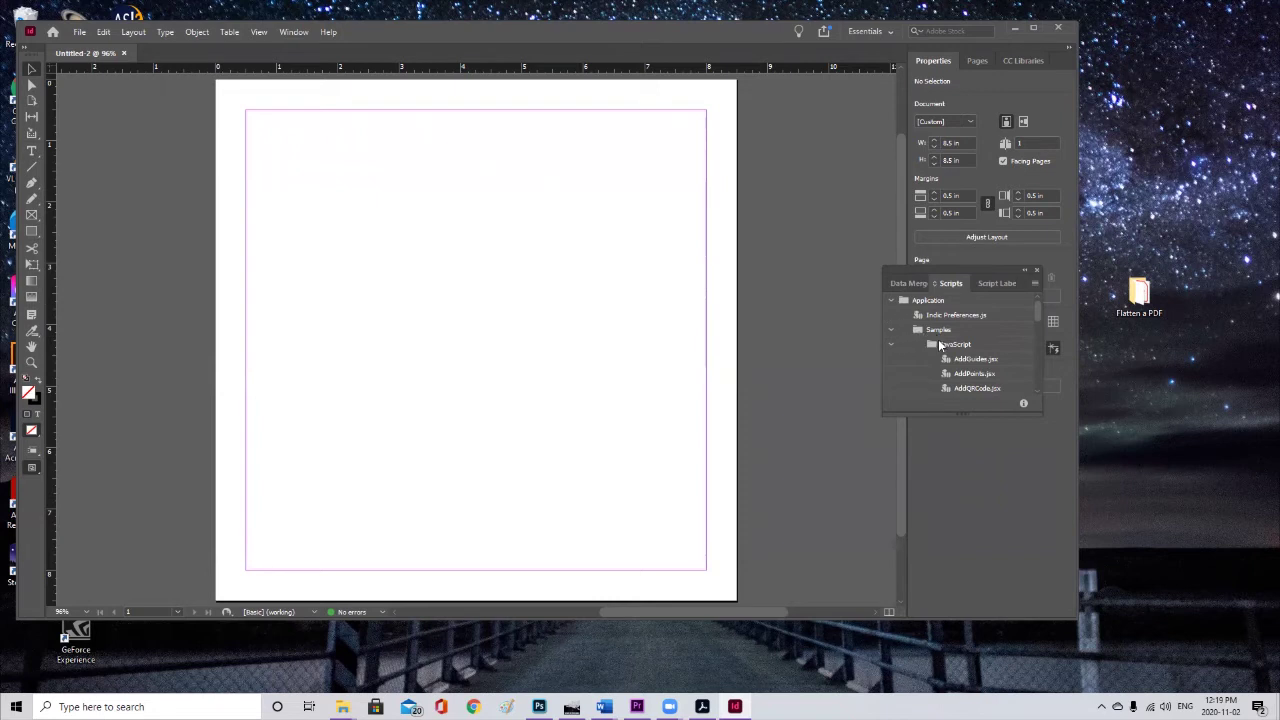
scroll(986, 359, "down", 5)
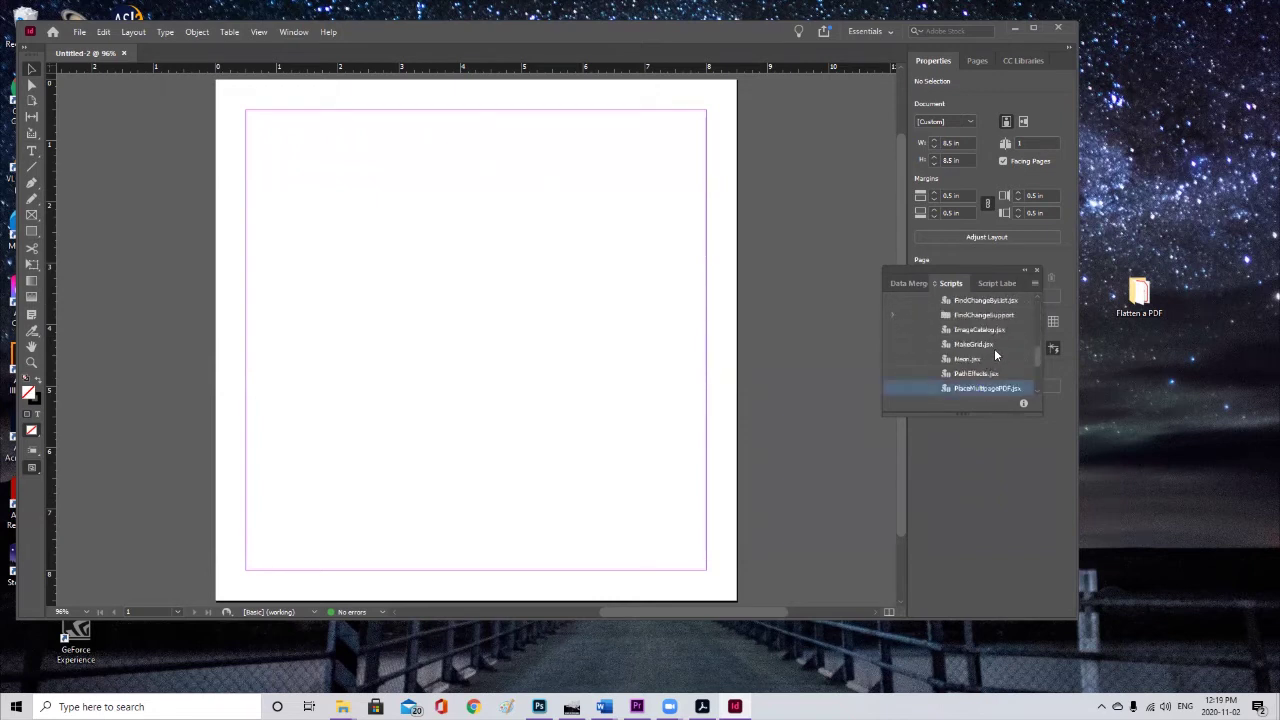
scroll(988, 355, "down", 1)
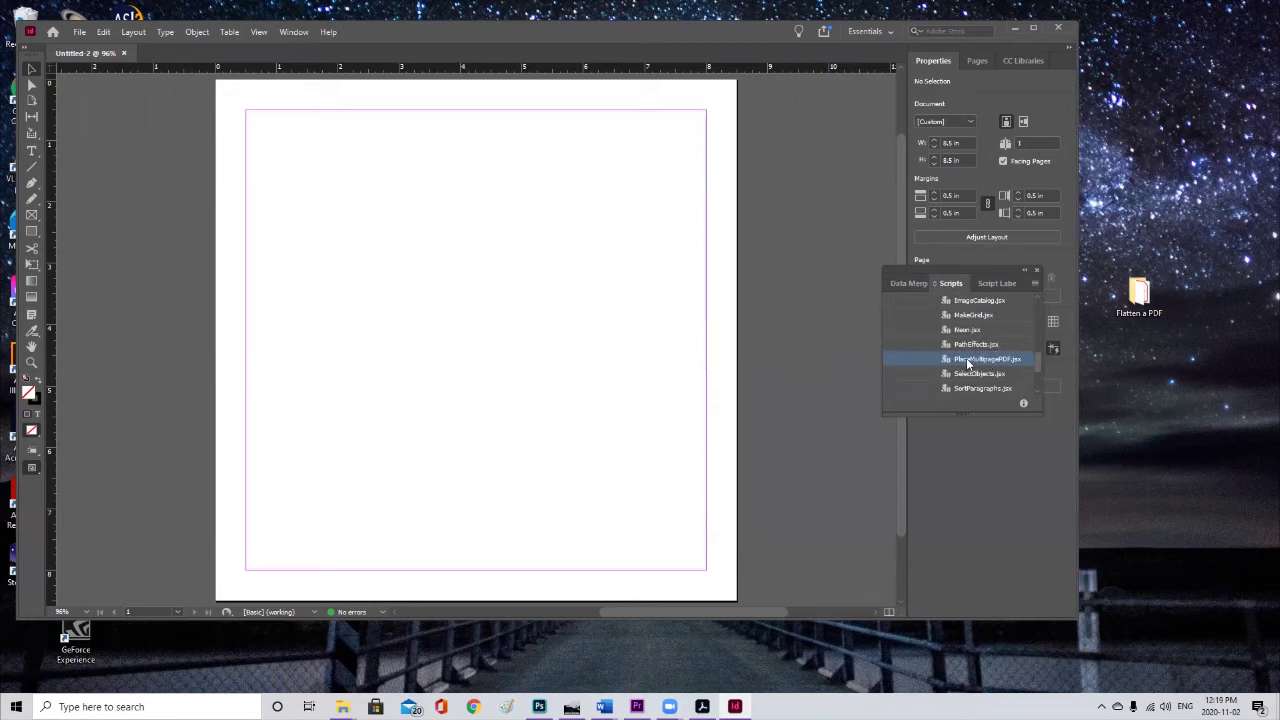
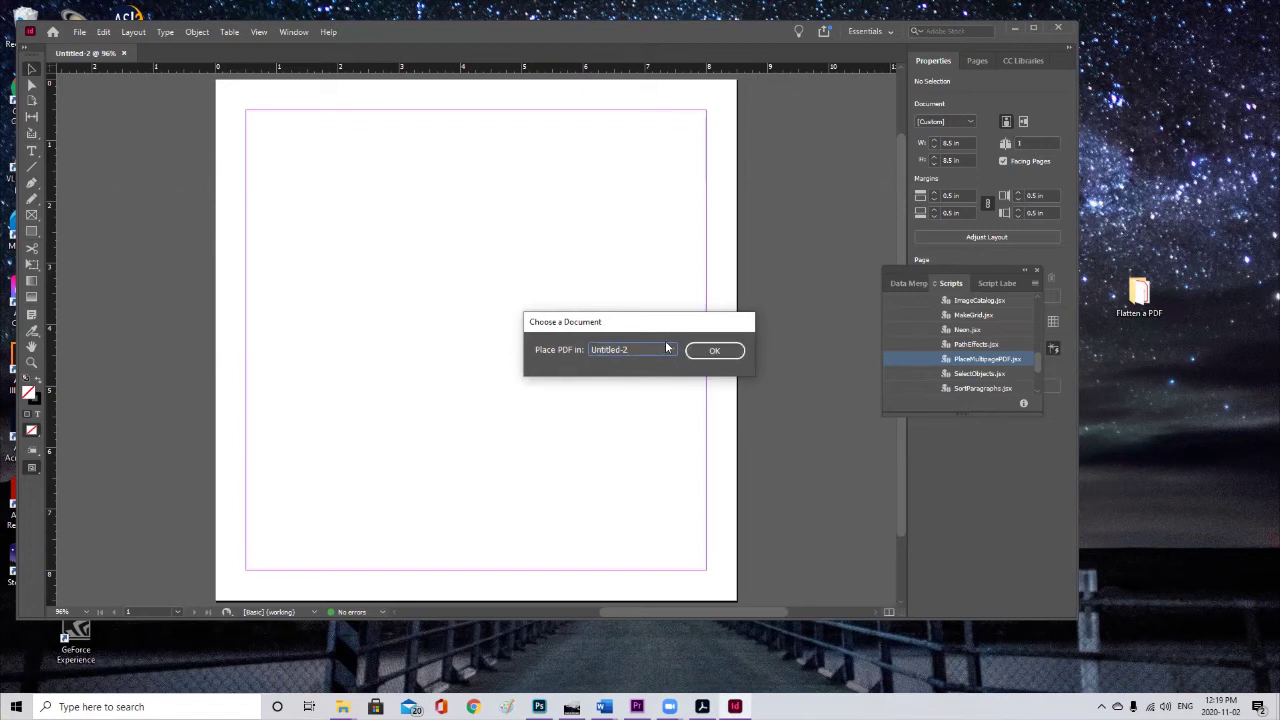
Place the multi-page PDF with the PlaceMultipagePDF.jsx script into the new document Untitled-2, starting on page 1.
left_click(714, 350)
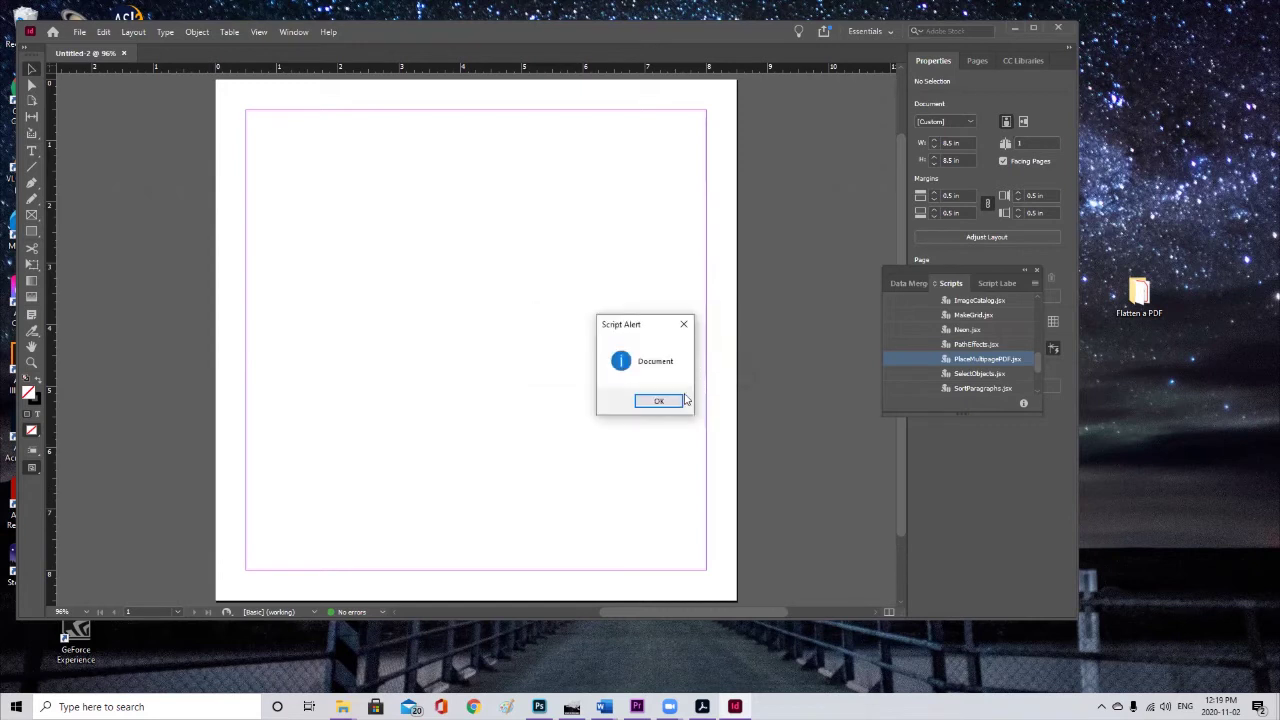
left_click(670, 404)
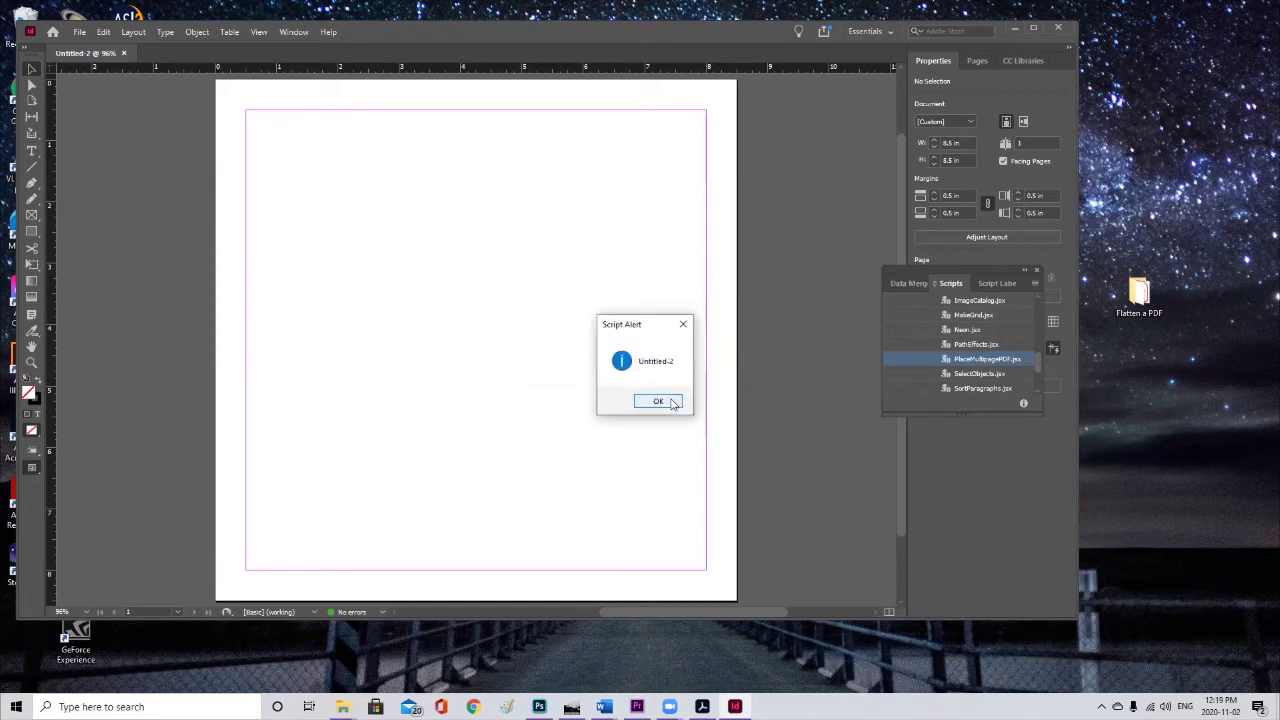
left_click(659, 401)
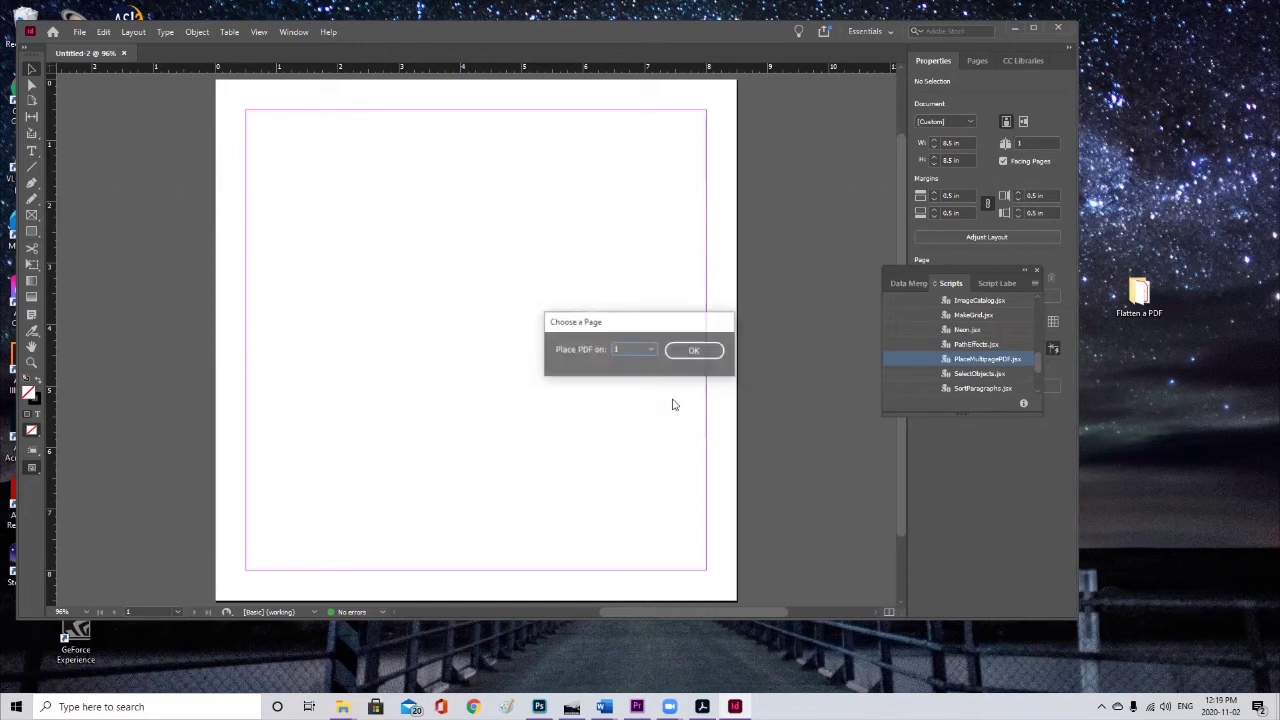
left_click(700, 354)
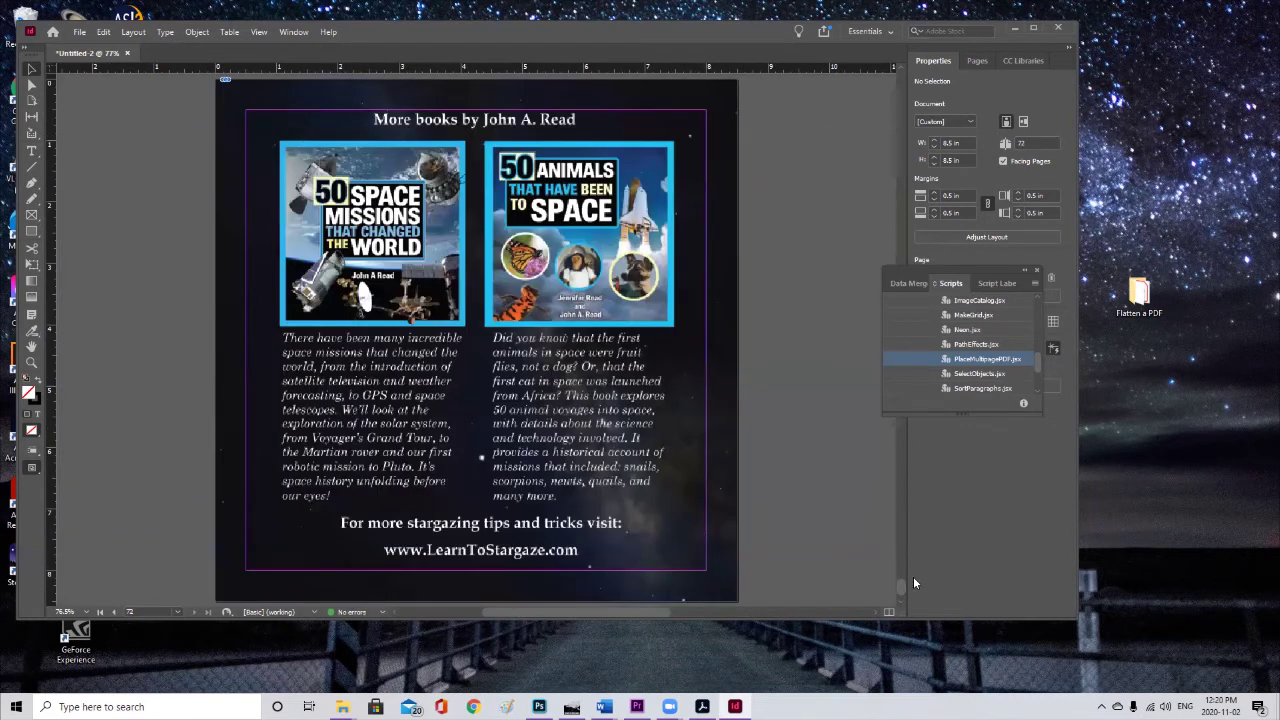
Return to the first page and shrink its placed title artwork so it sits within the page margins.
left_click_drag(902, 589, 897, 74)
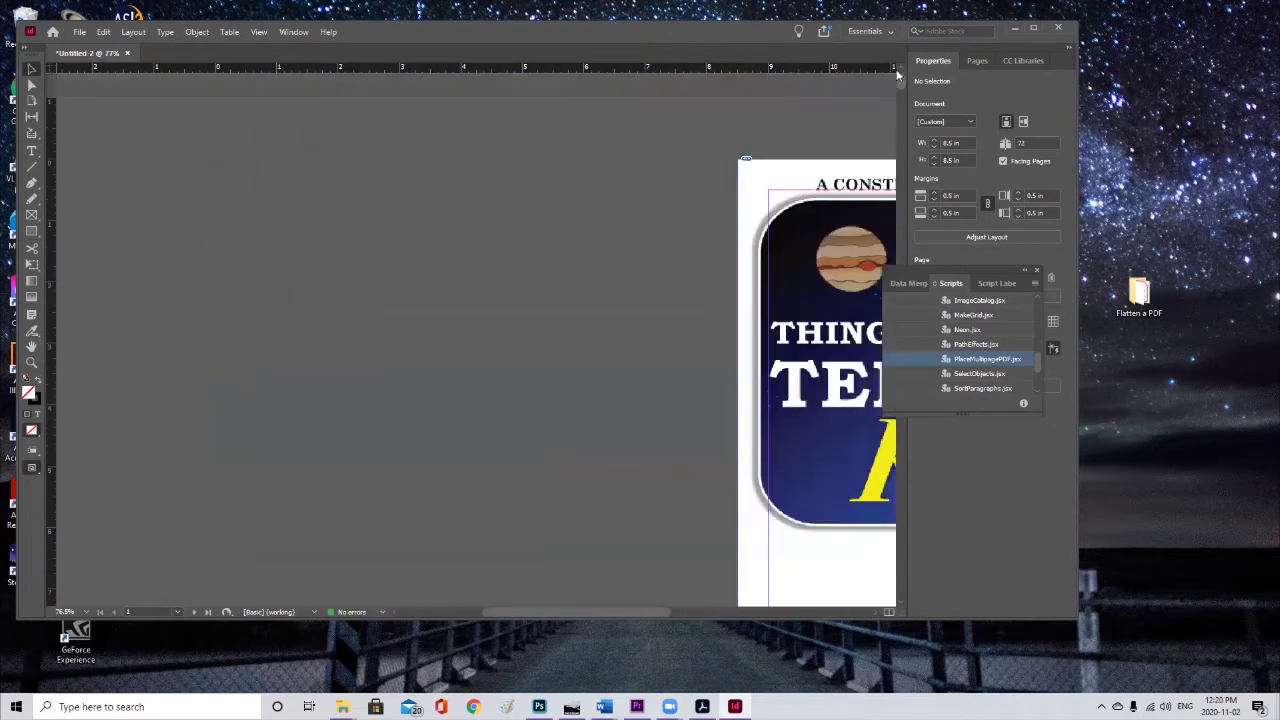
left_click_drag(613, 611, 720, 610)
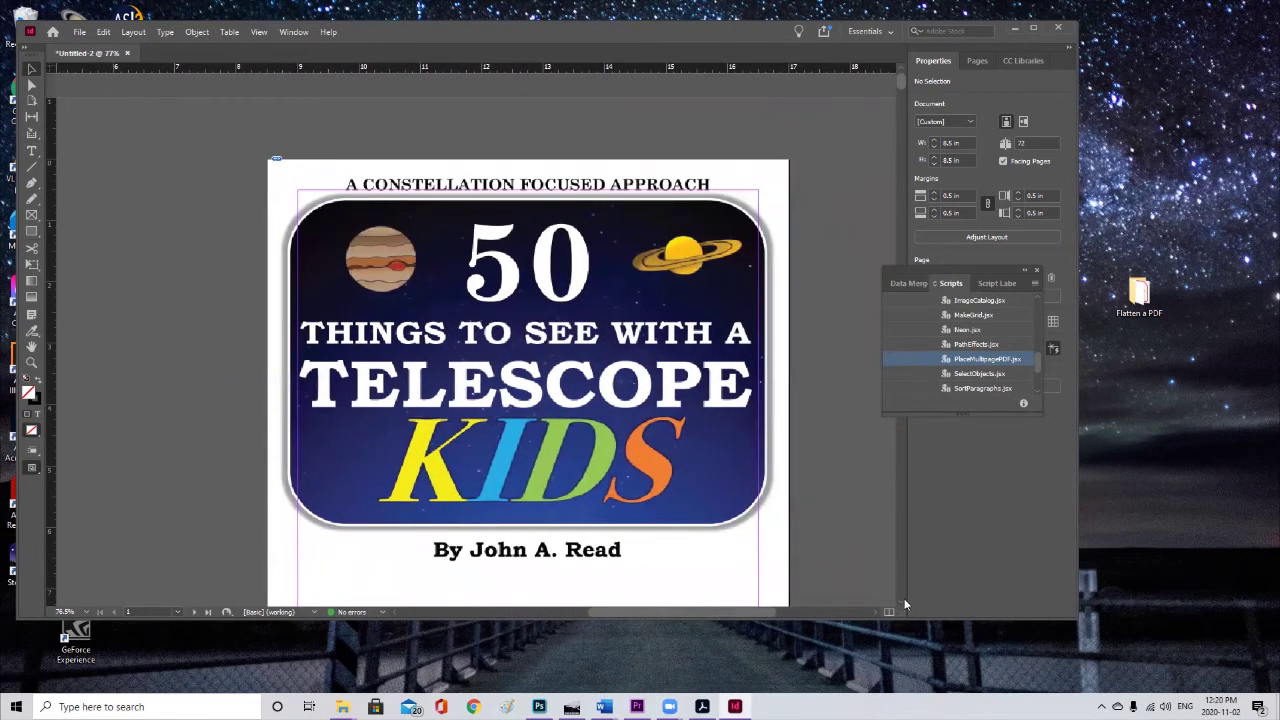
scroll(904, 600, "down", 3)
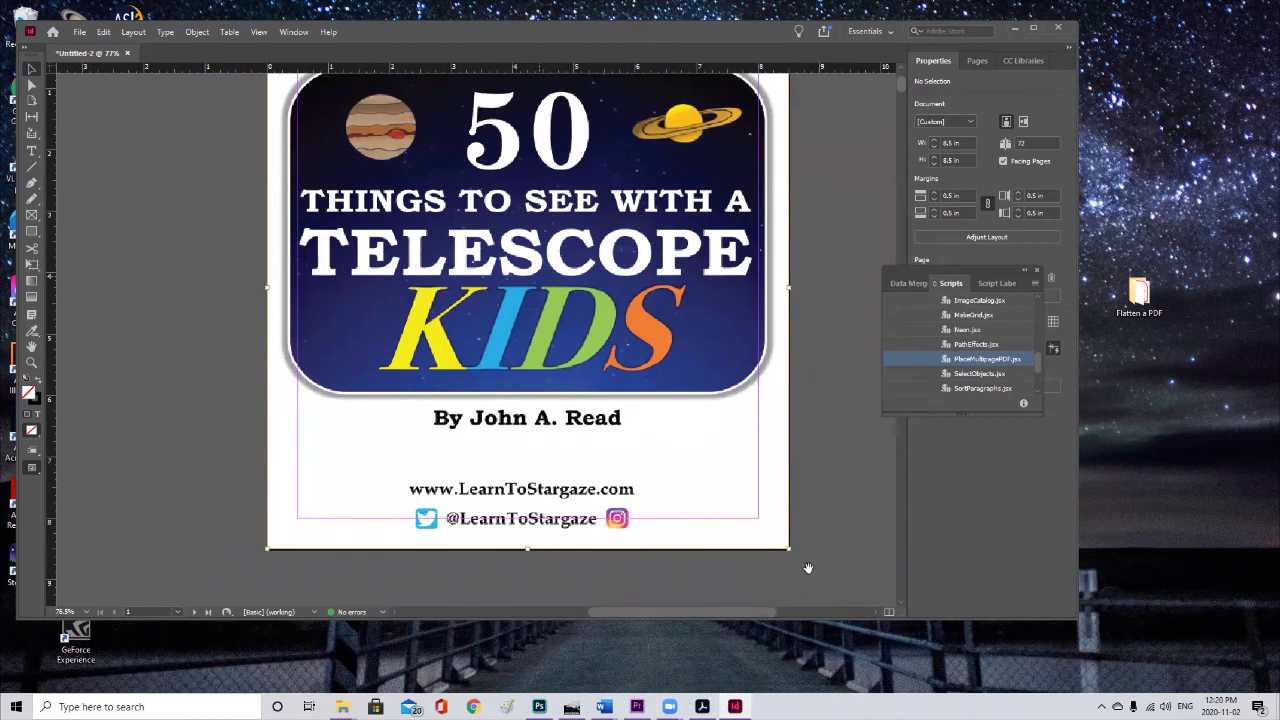
left_click(789, 549)
left_click_drag(789, 549, 828, 374)
key("ctrl+alt+shift+e")
left_click(828, 374)
scroll(829, 380, "up", 1)
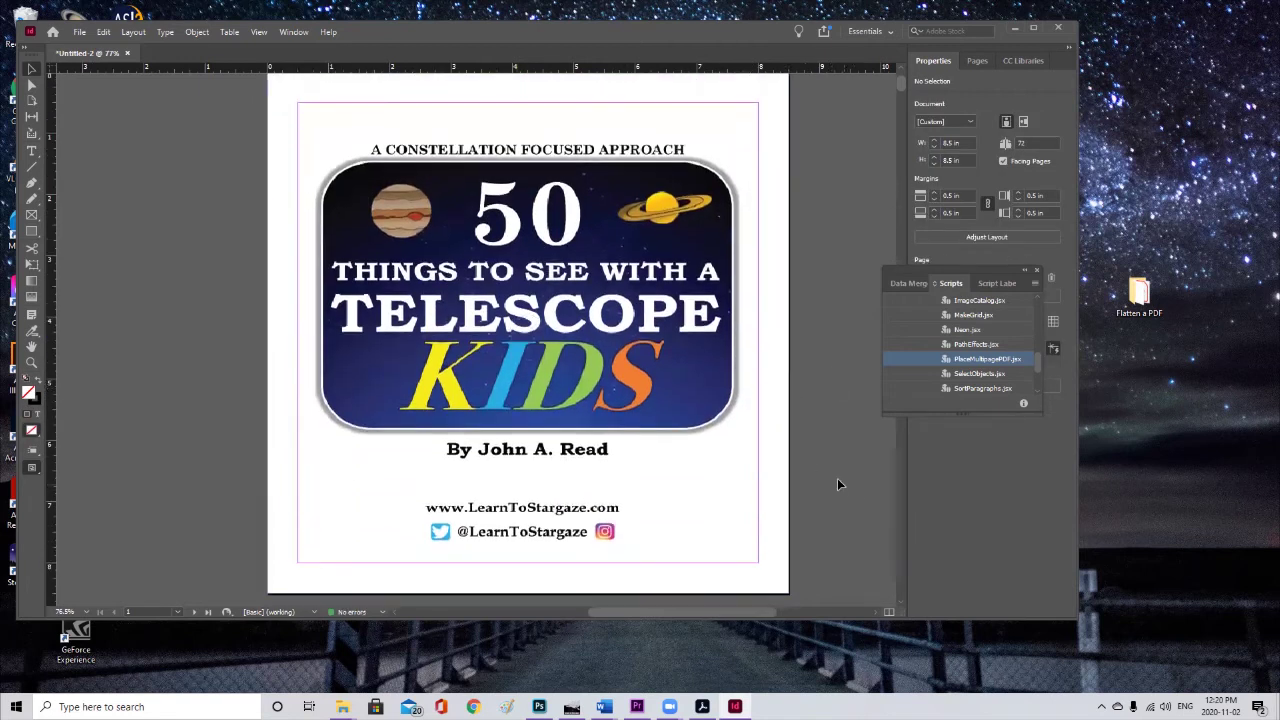
Set the screen mode to Bleed and the display performance to High Quality Display.
scroll(823, 477, "down", 14)
scroll(820, 477, "up", 15)
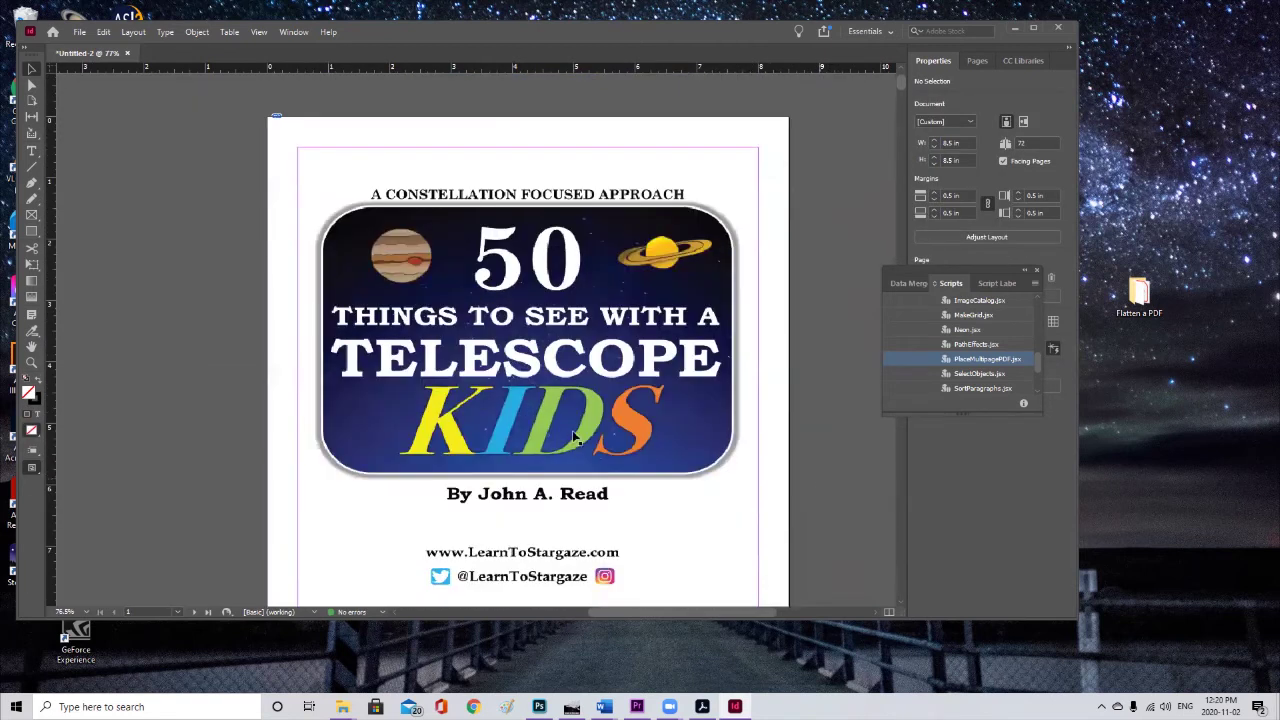
left_click(198, 33)
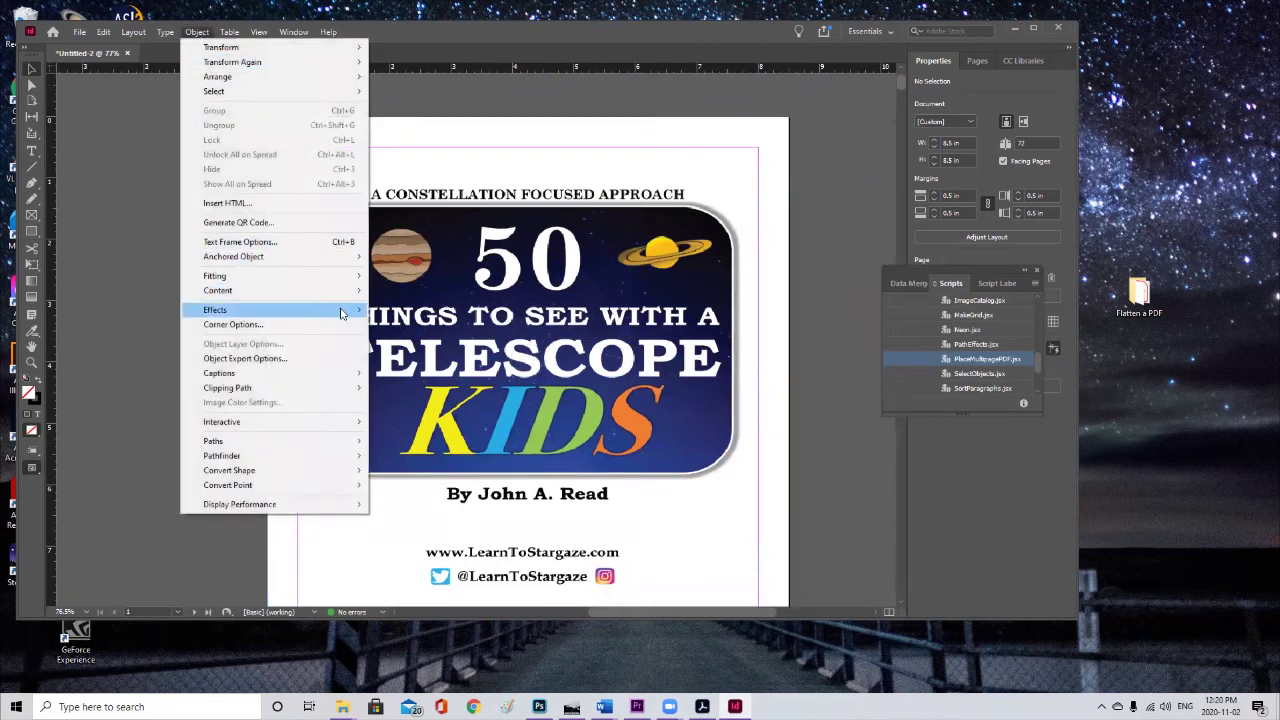
mouse_move(259, 32)
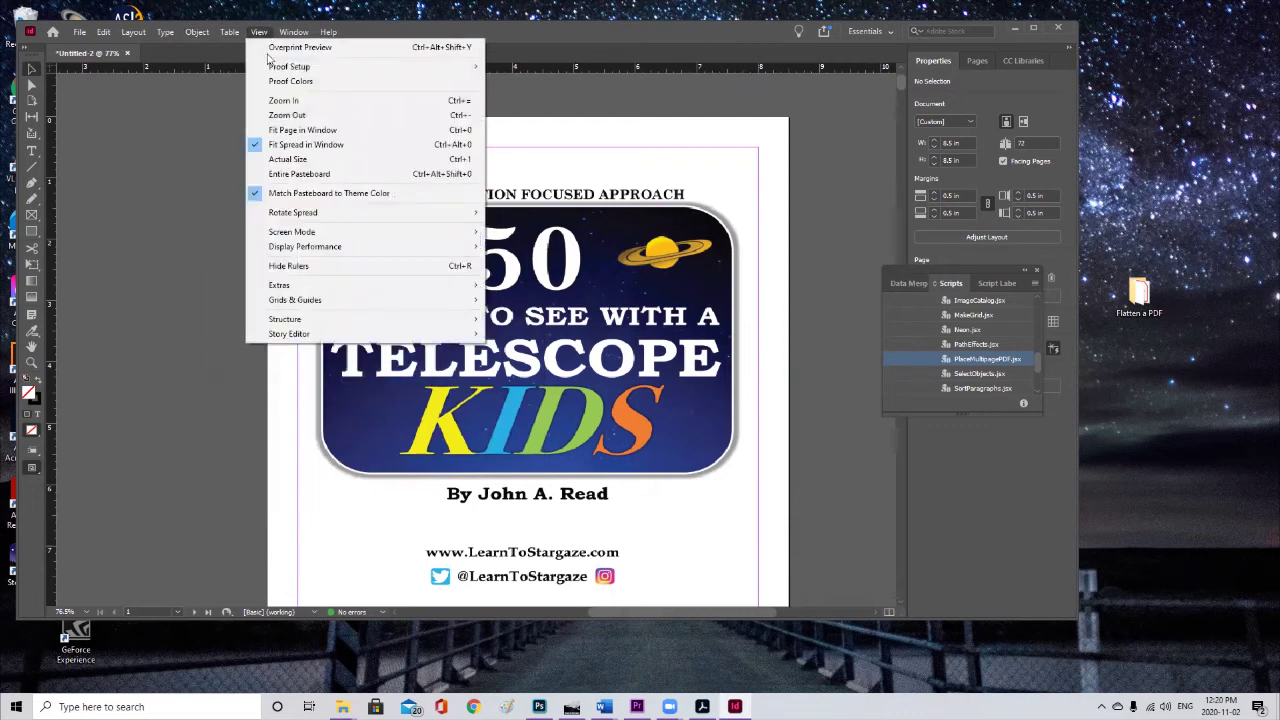
mouse_move(380, 232)
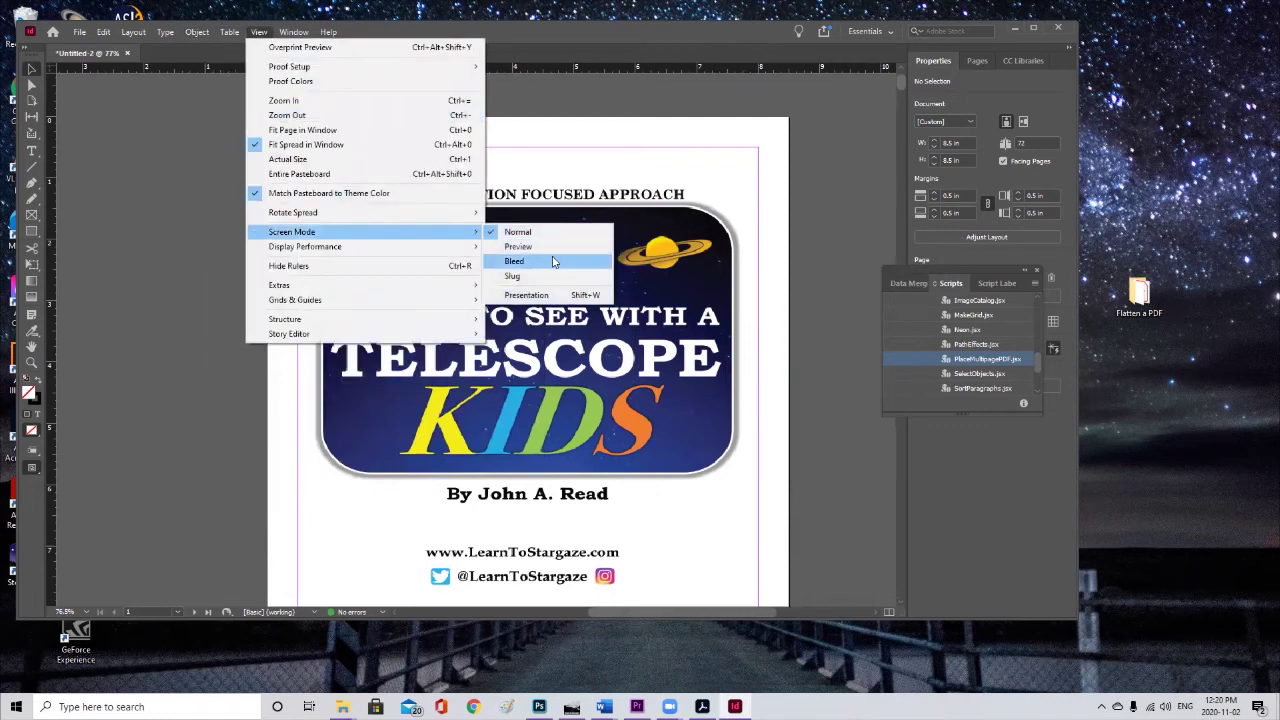
left_click(554, 261)
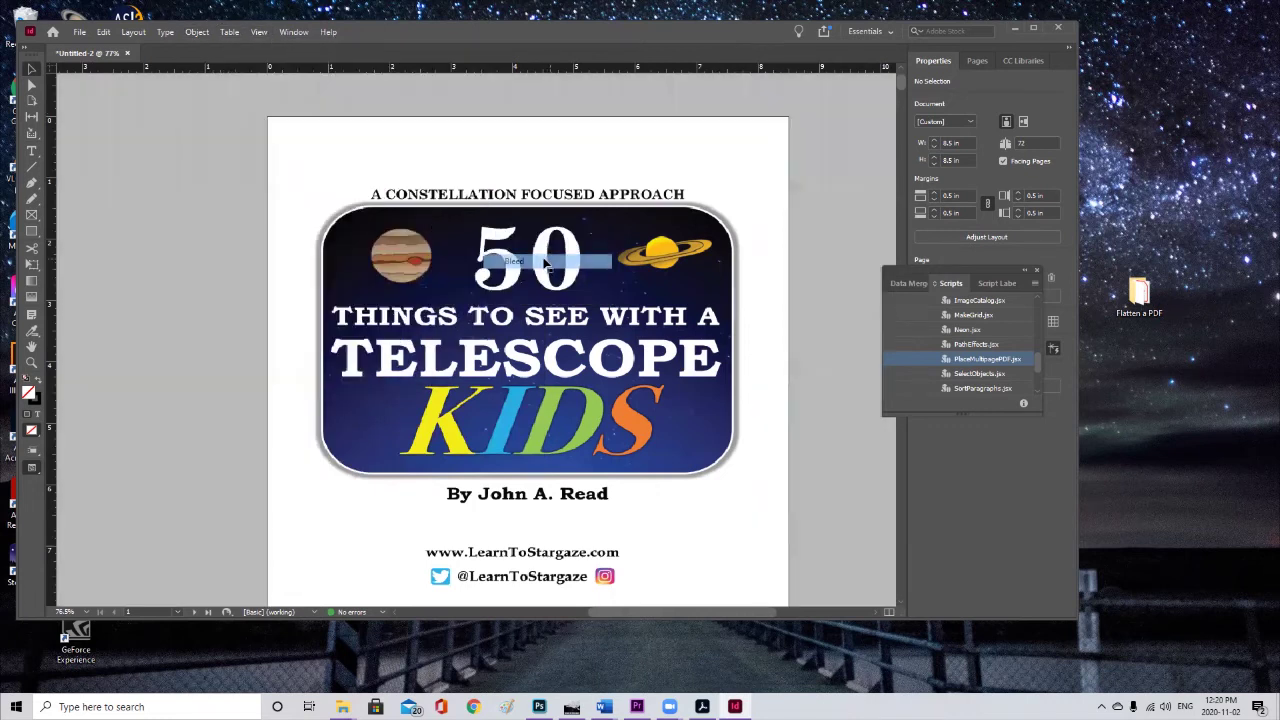
left_click(262, 33)
mouse_move(445, 247)
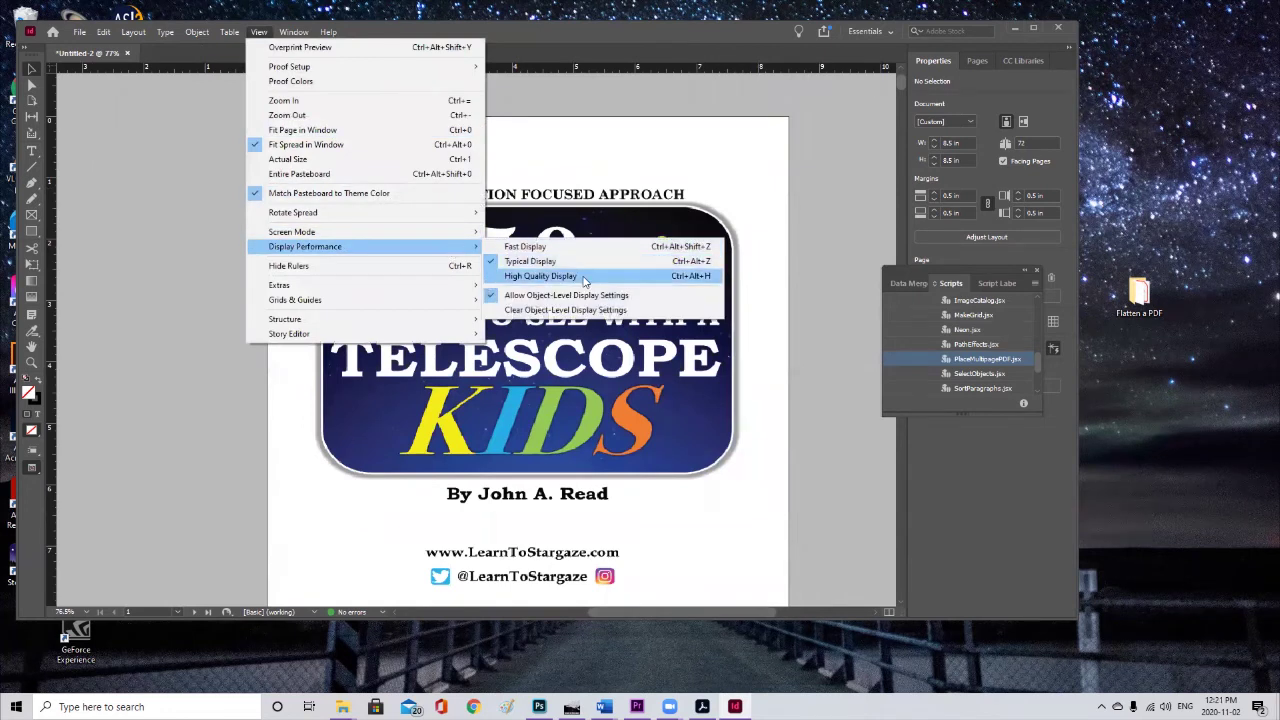
left_click(584, 277)
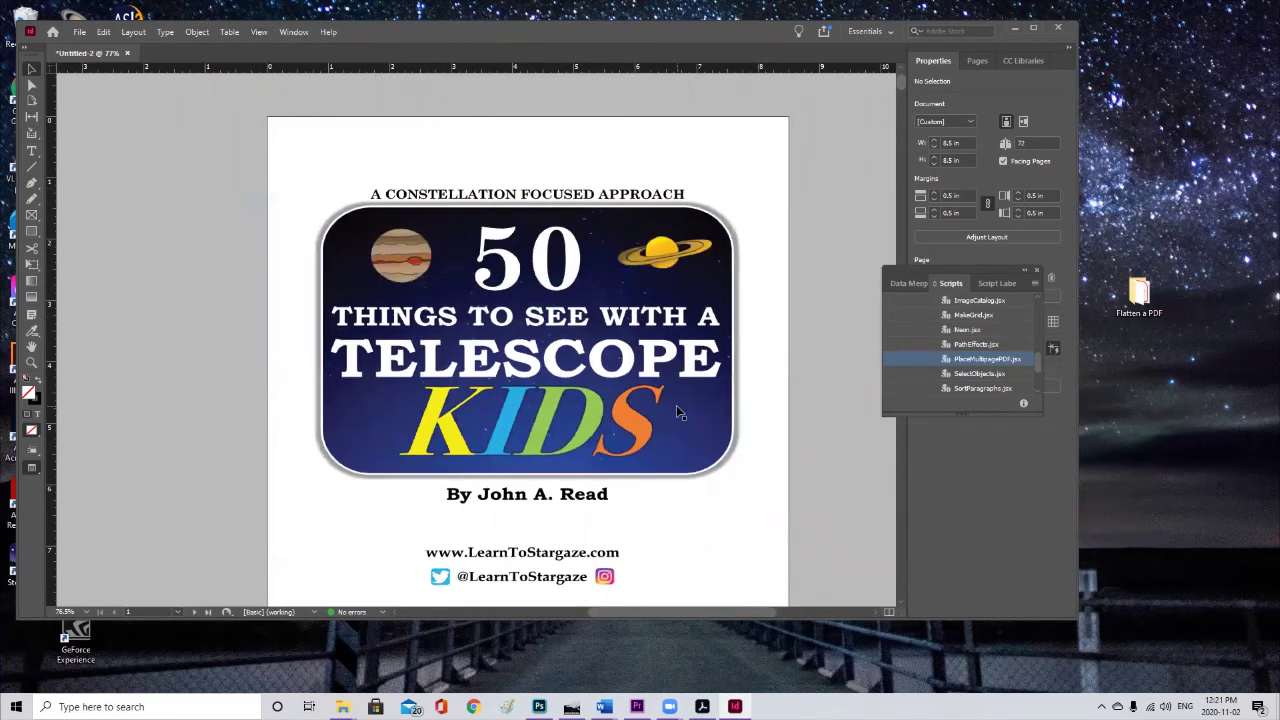
Inspect the image and text quality of the placed author and contents pages, enlarging the contents list to 400%.
scroll(676, 405, "down", 6)
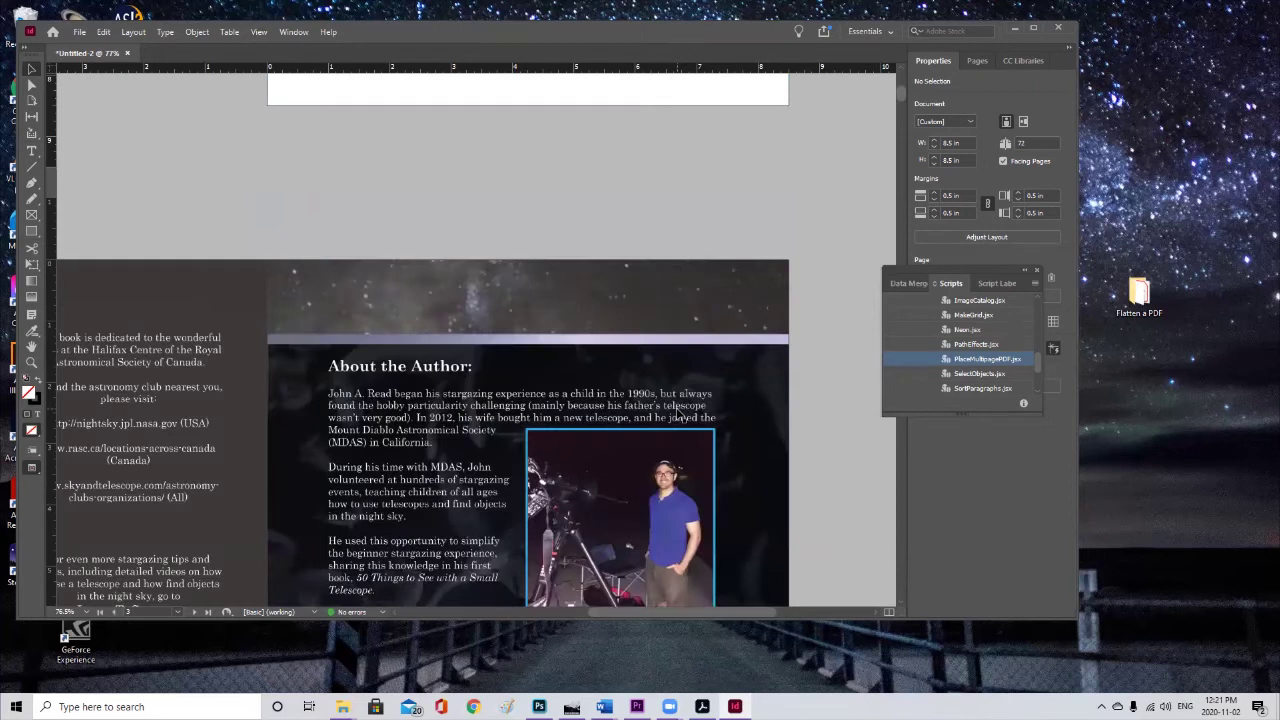
scroll(678, 412, "down", 4)
scroll(500, 215, "up", 1)
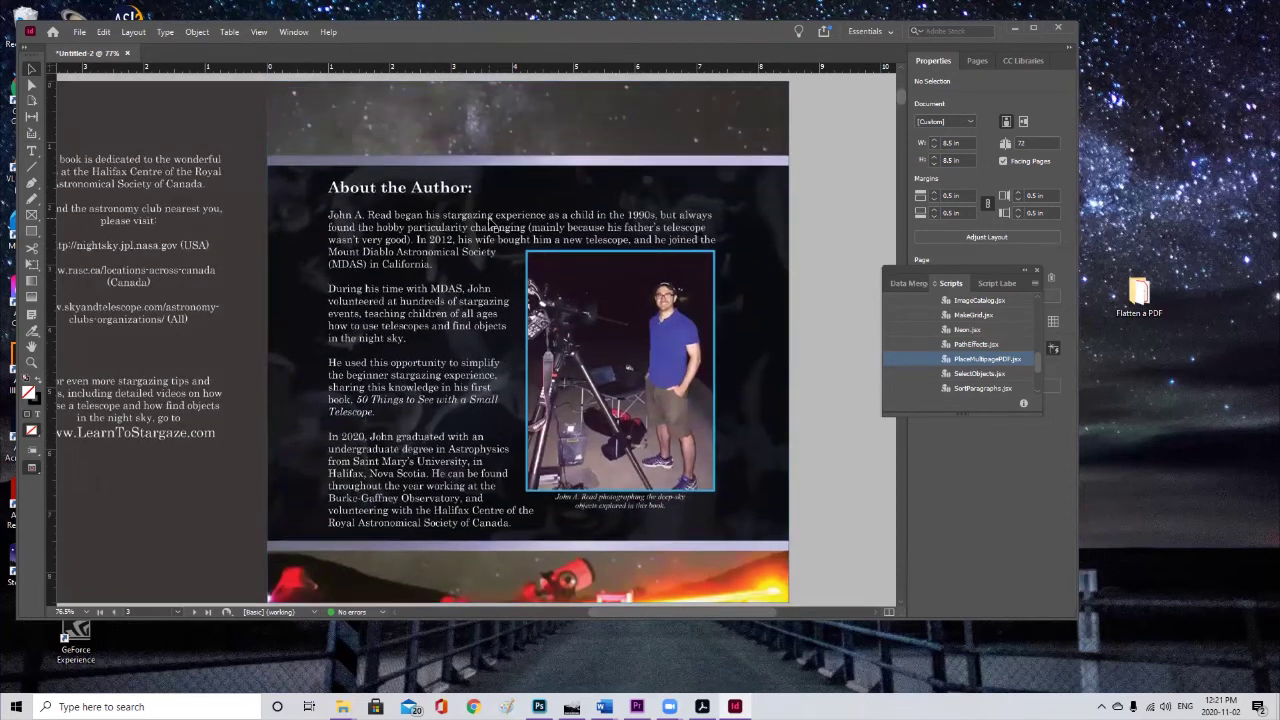
scroll(655, 445, "down", 4)
scroll(655, 445, "down", 8)
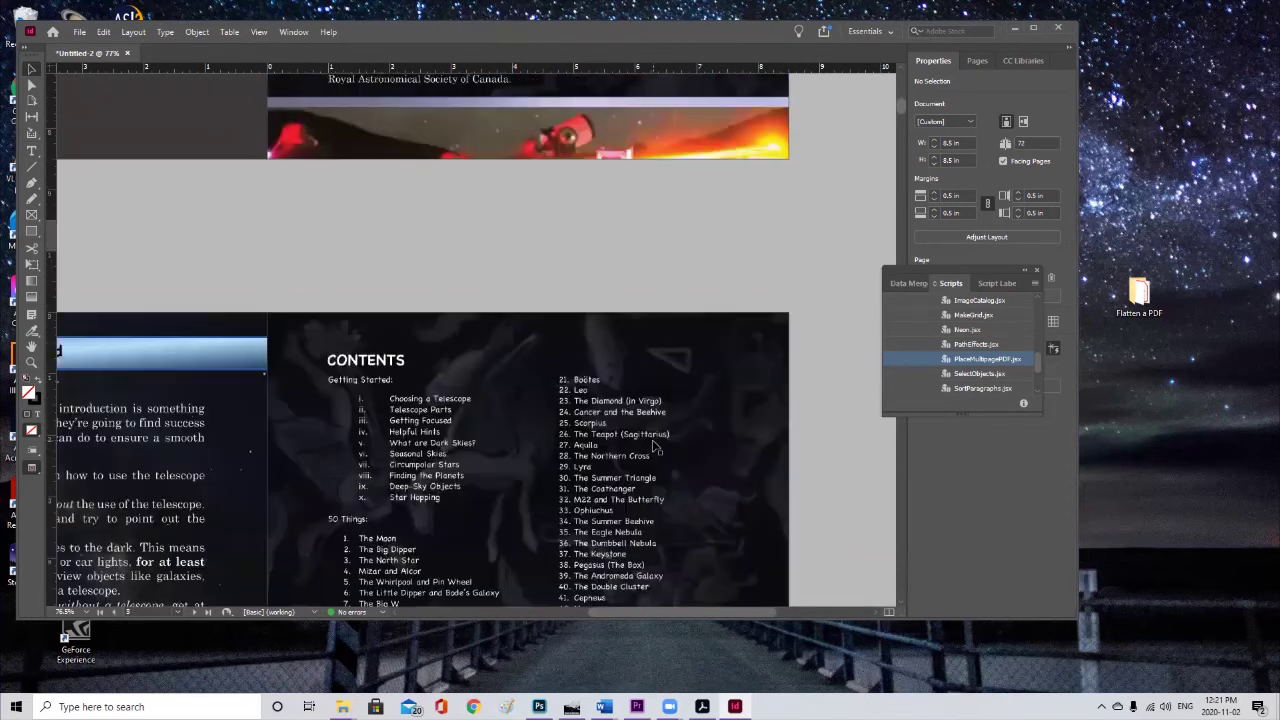
scroll(655, 445, "up", 3)
scroll(655, 445, "up", 1)
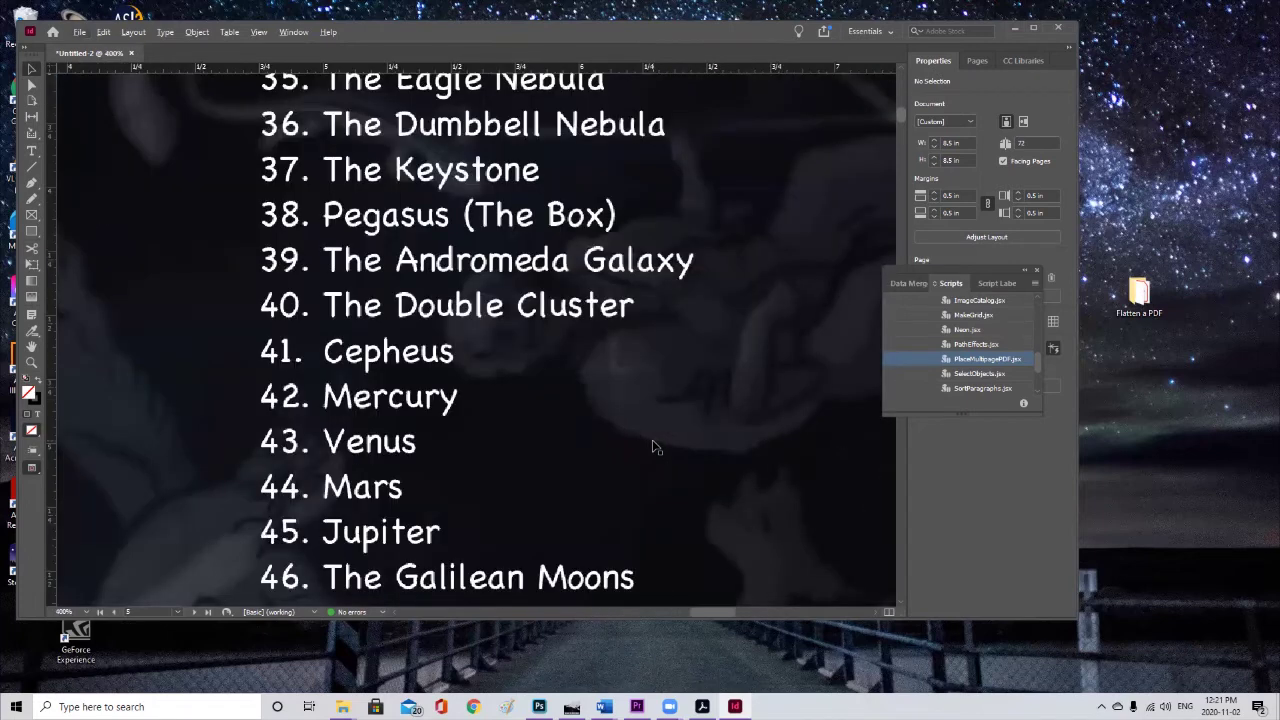
Start a print PDF export of the book to the Flatten a PDF folder, named 2020 50 Things Kids 8 by 8 (Indesign).pdf.
scroll(655, 445, "down", 5)
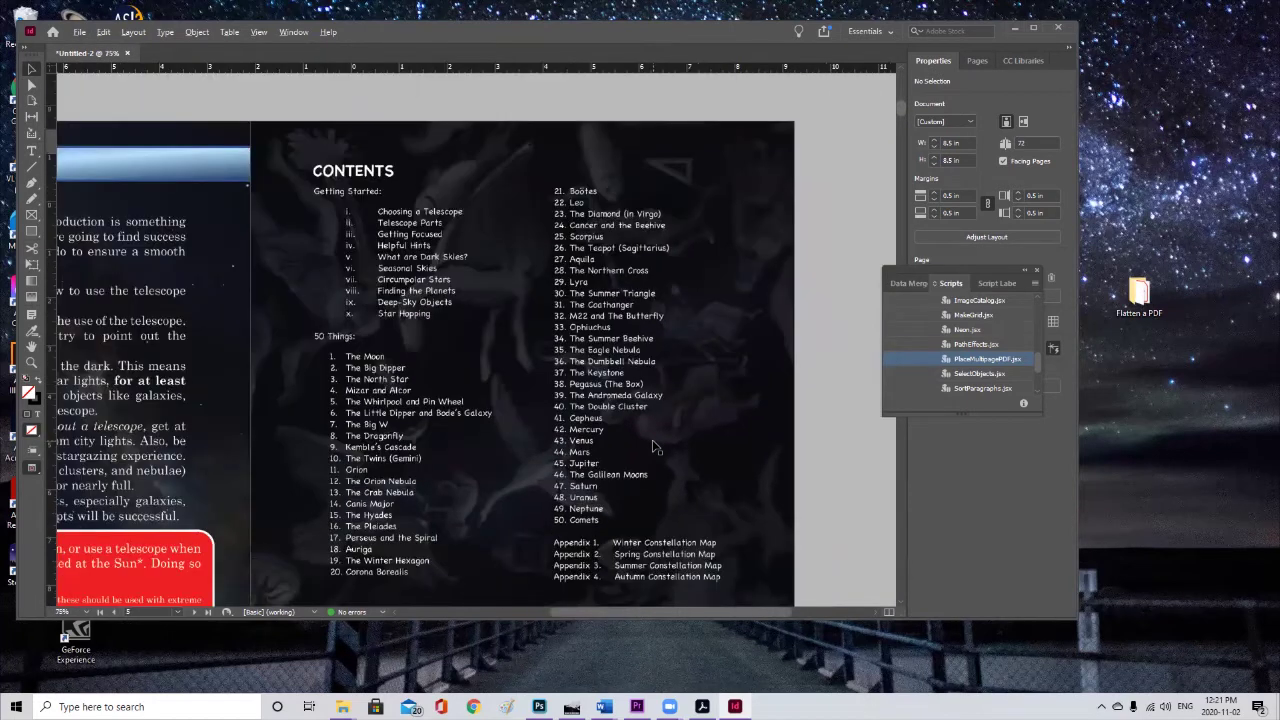
scroll(652, 445, "down", 3)
scroll(436, 238, "up", 3)
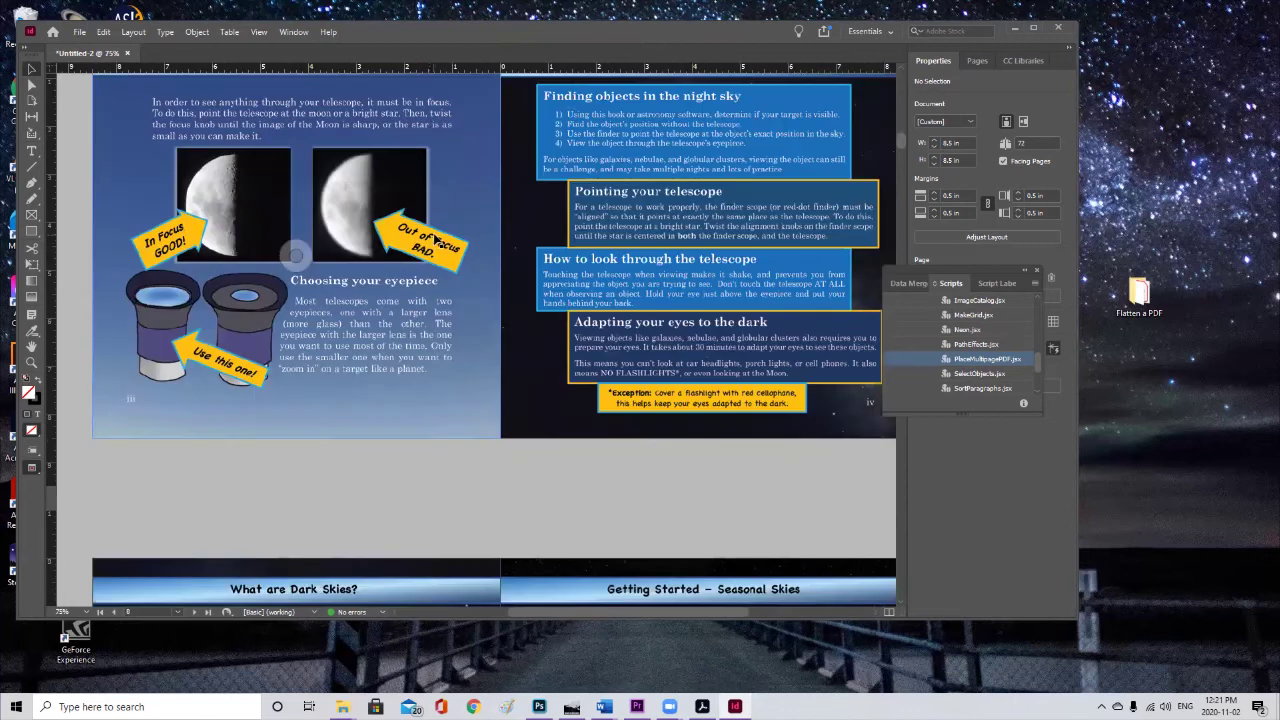
left_click(80, 35)
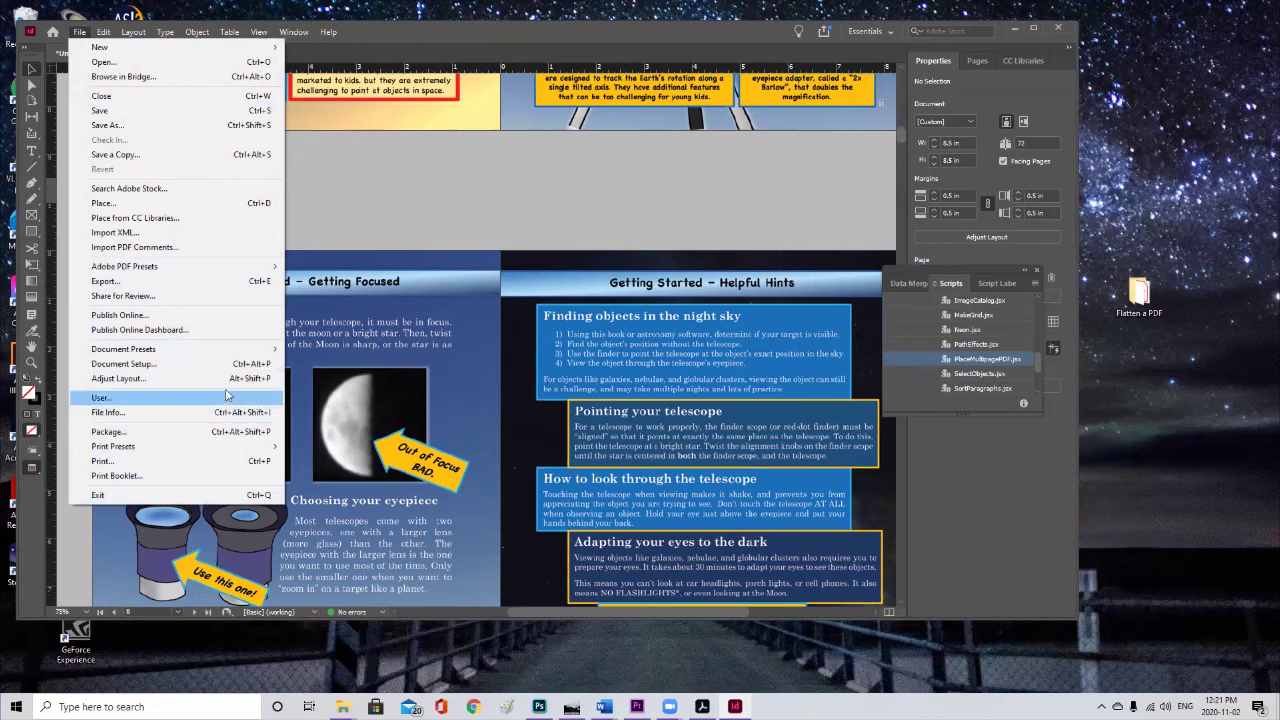
left_click(246, 283)
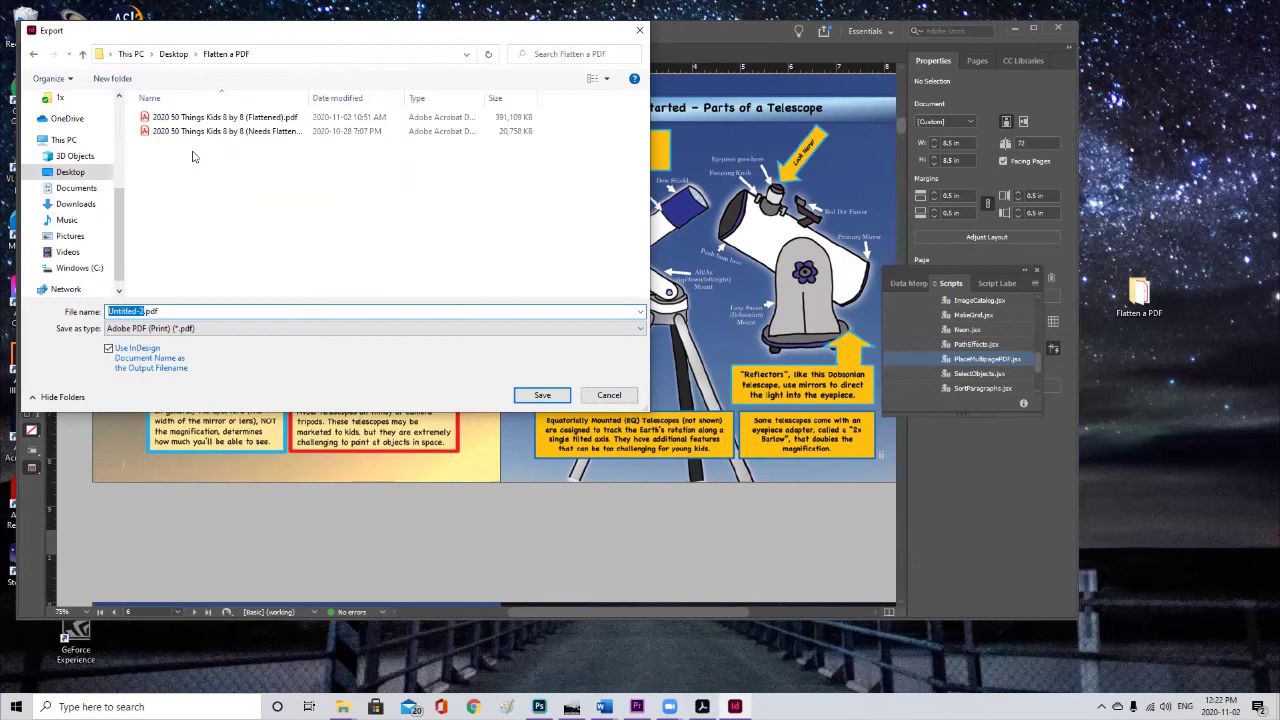
left_click(200, 131)
left_click(251, 312)
key("ctrl+a")
left_click_drag(262, 312, 208, 306)
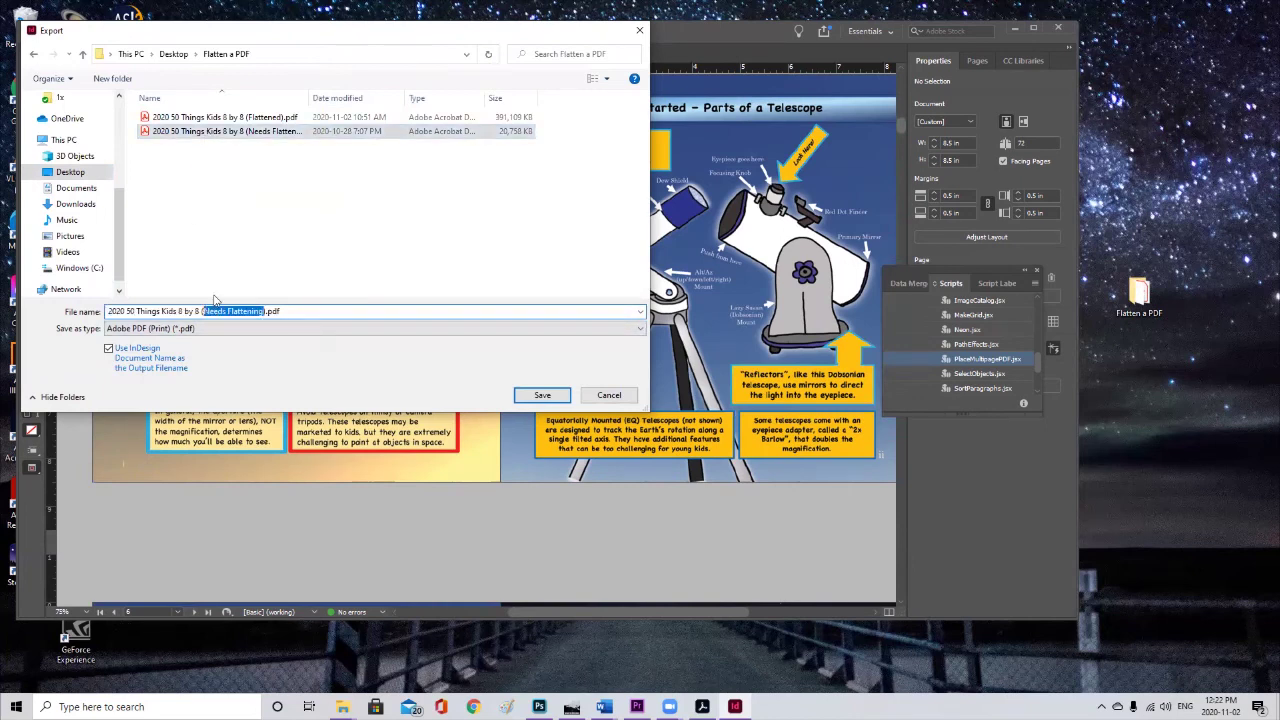
type("F")
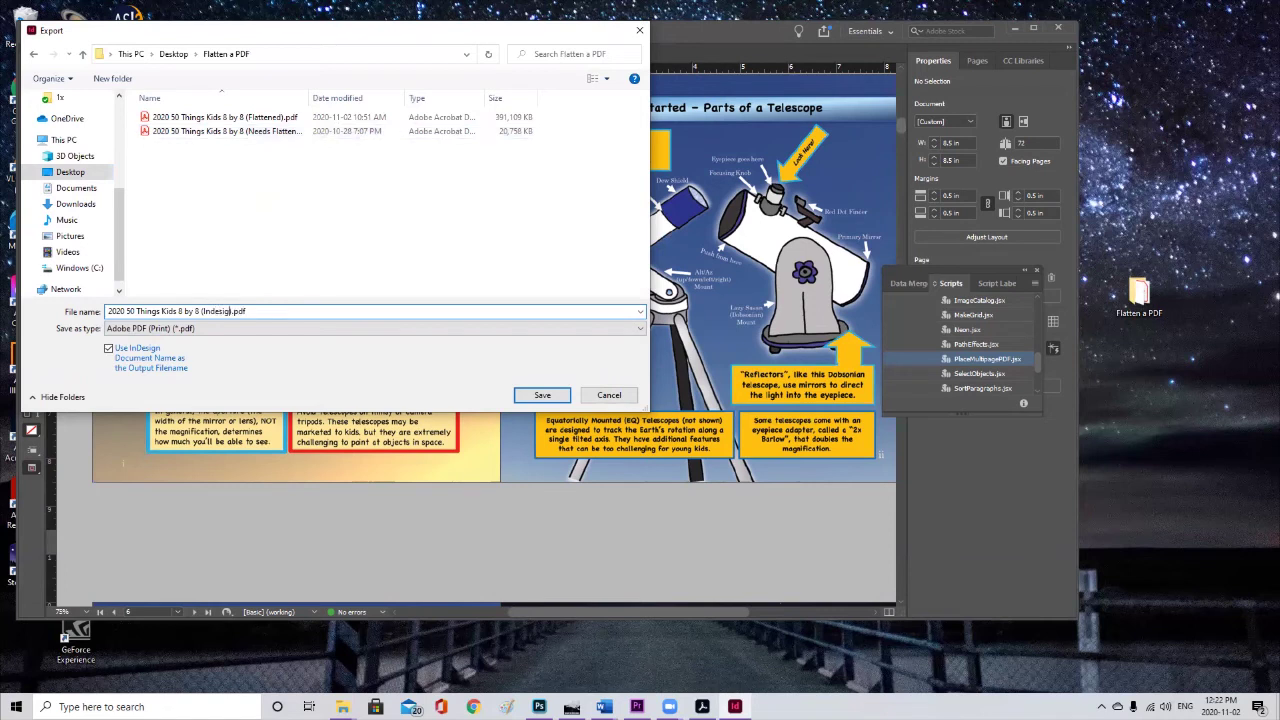
left_click(540, 396)
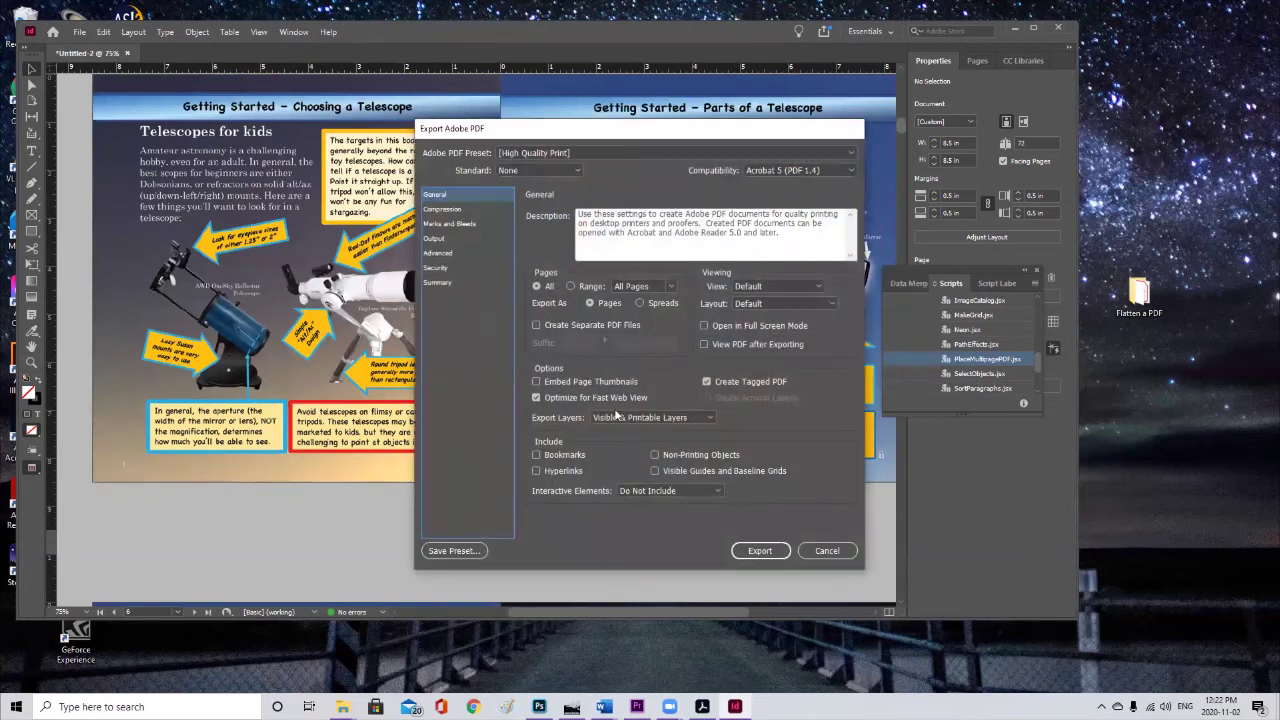
Set the PDF standard to PDF/X-1a:2001, review the image compression settings, and export all pages.
left_click(561, 174)
left_click(548, 198)
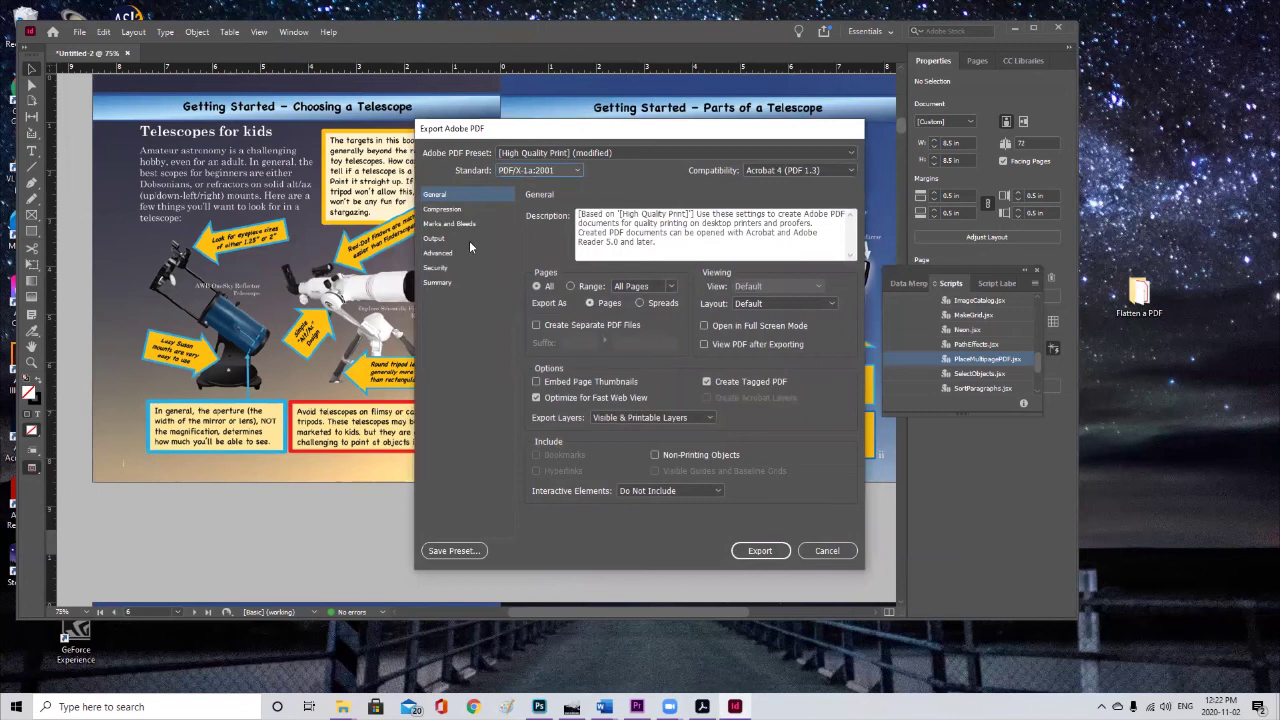
left_click(462, 211)
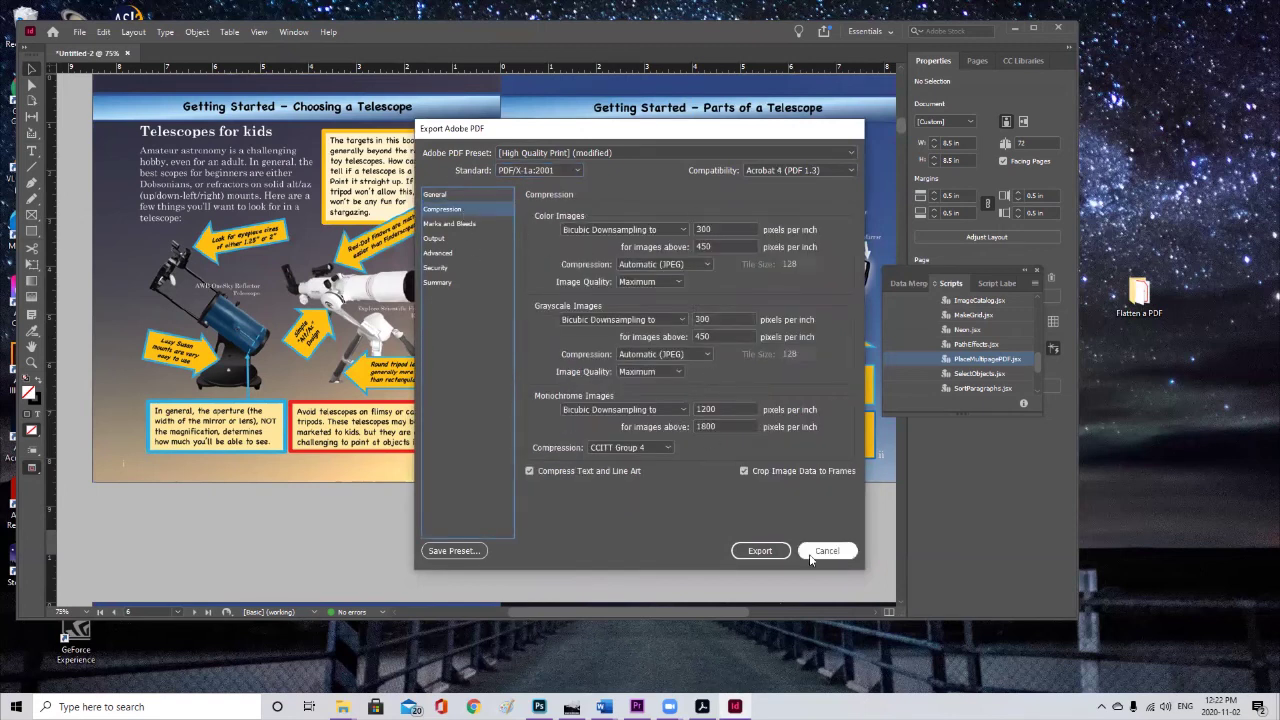
left_click(774, 550)
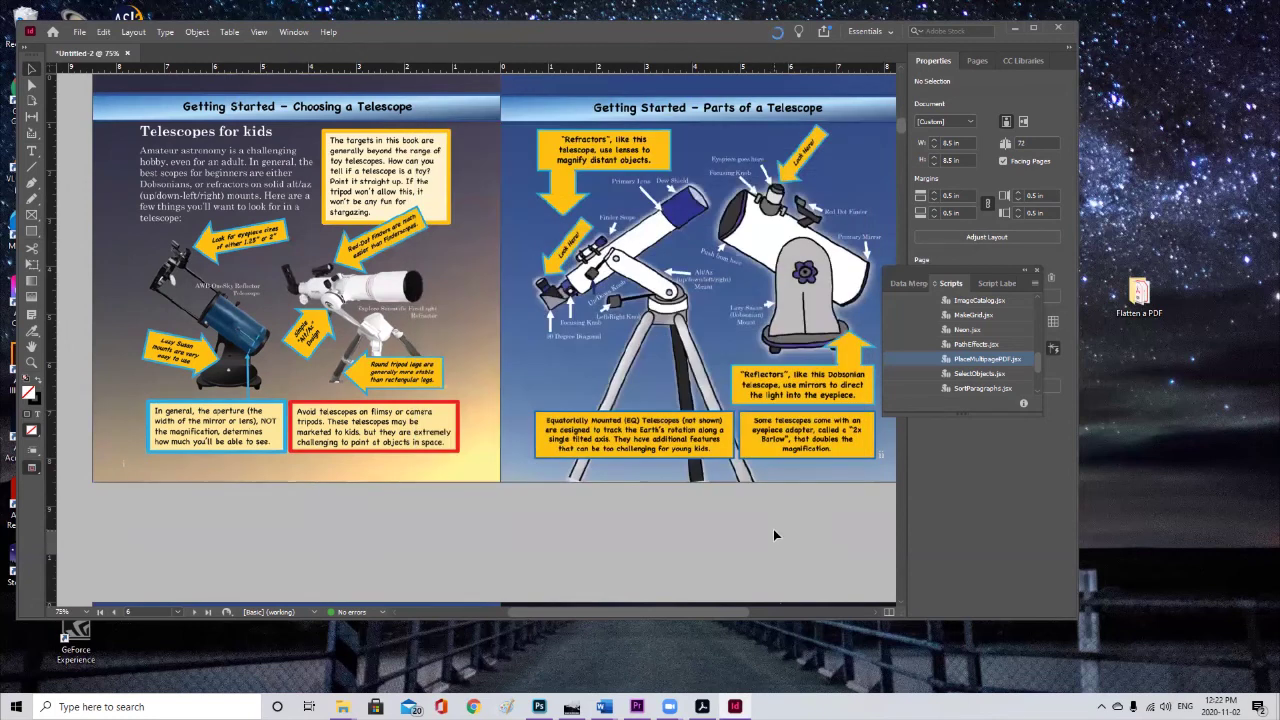